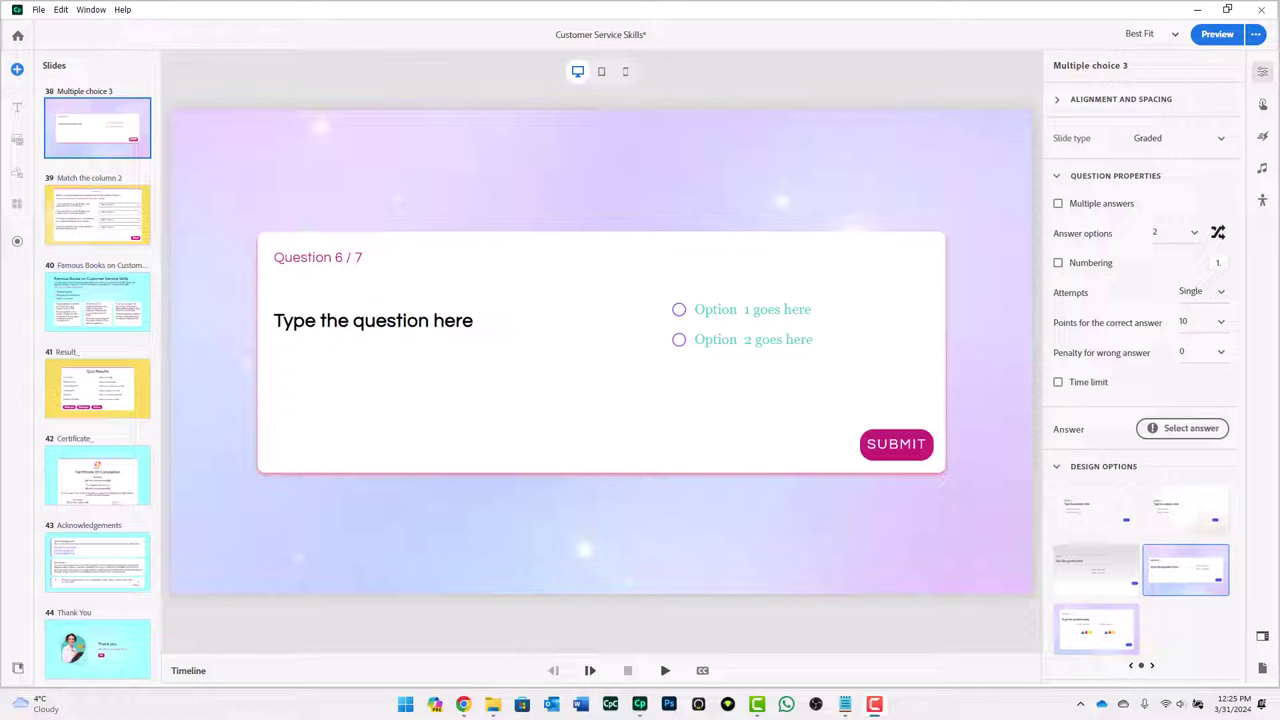
# - Set the answer options to 4 and enter the question "Select the correct answer. How many provinces and territories are in Canada?"
pyautogui.click(1166, 238)
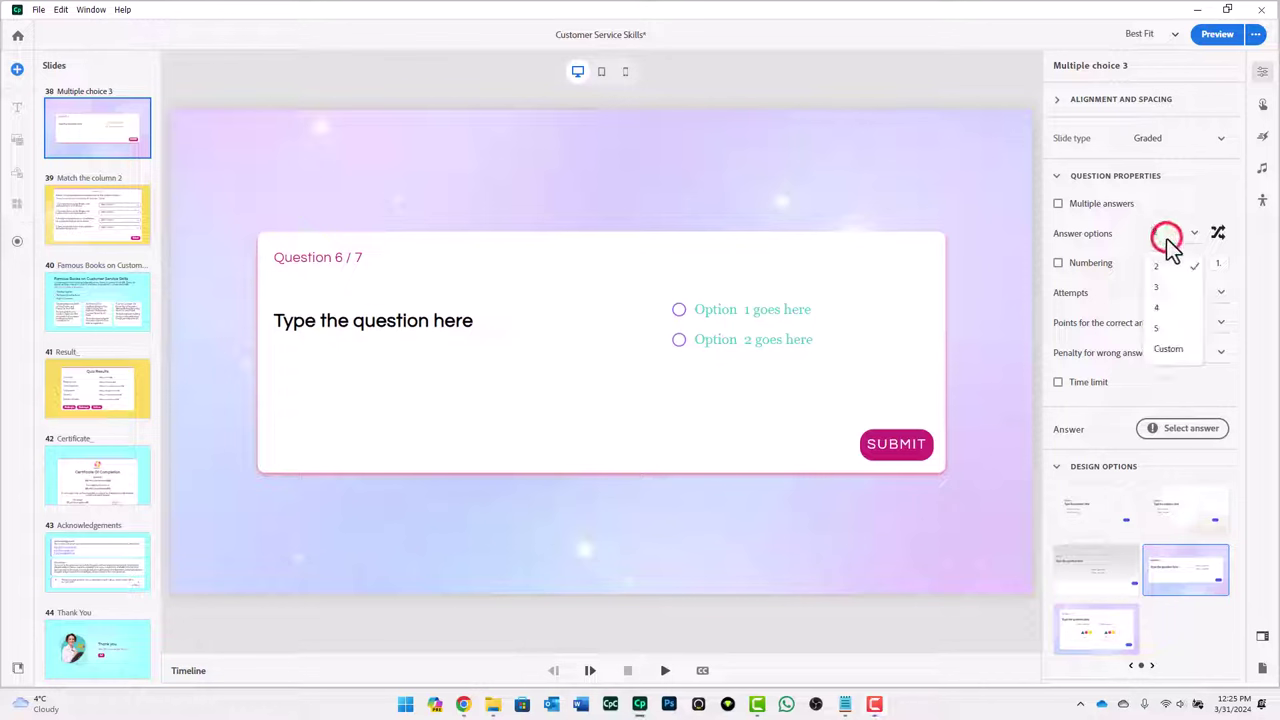
pyautogui.click(1168, 306)
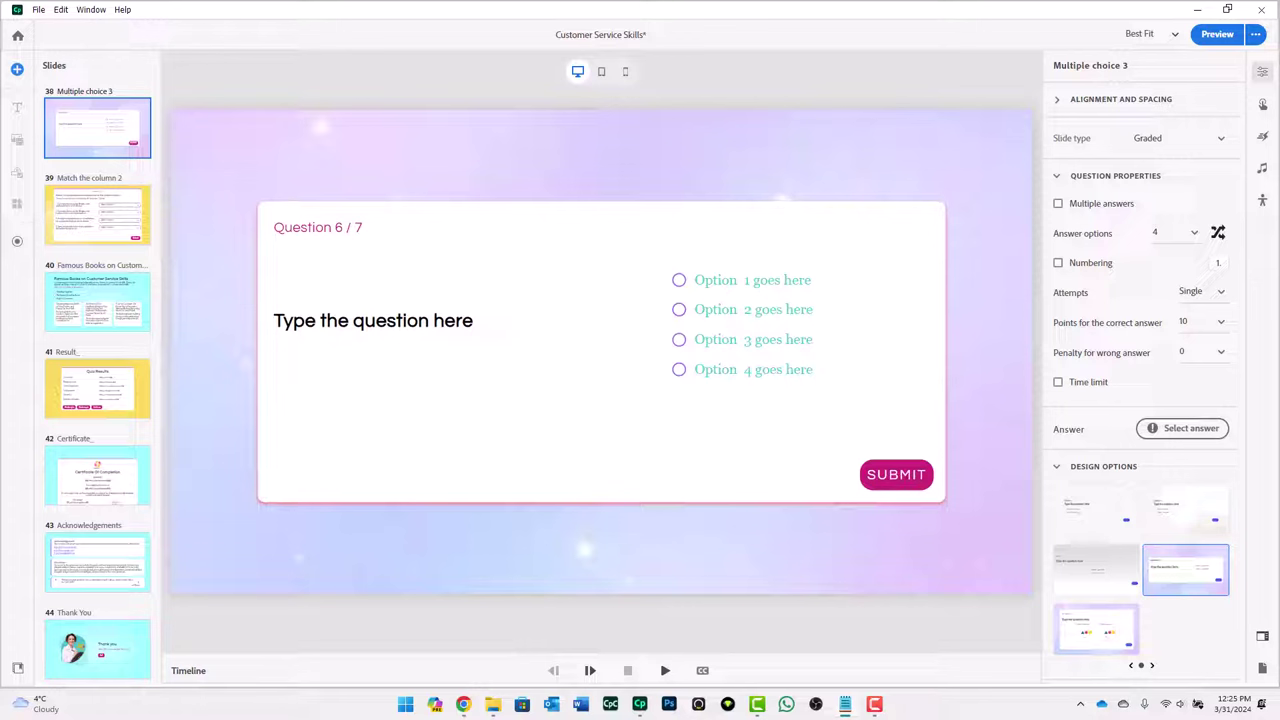
pyautogui.click(334, 330)
pyautogui.click(332, 332)
pyautogui.write('Select the correct answer. How many provinces and territories are in Canada?')
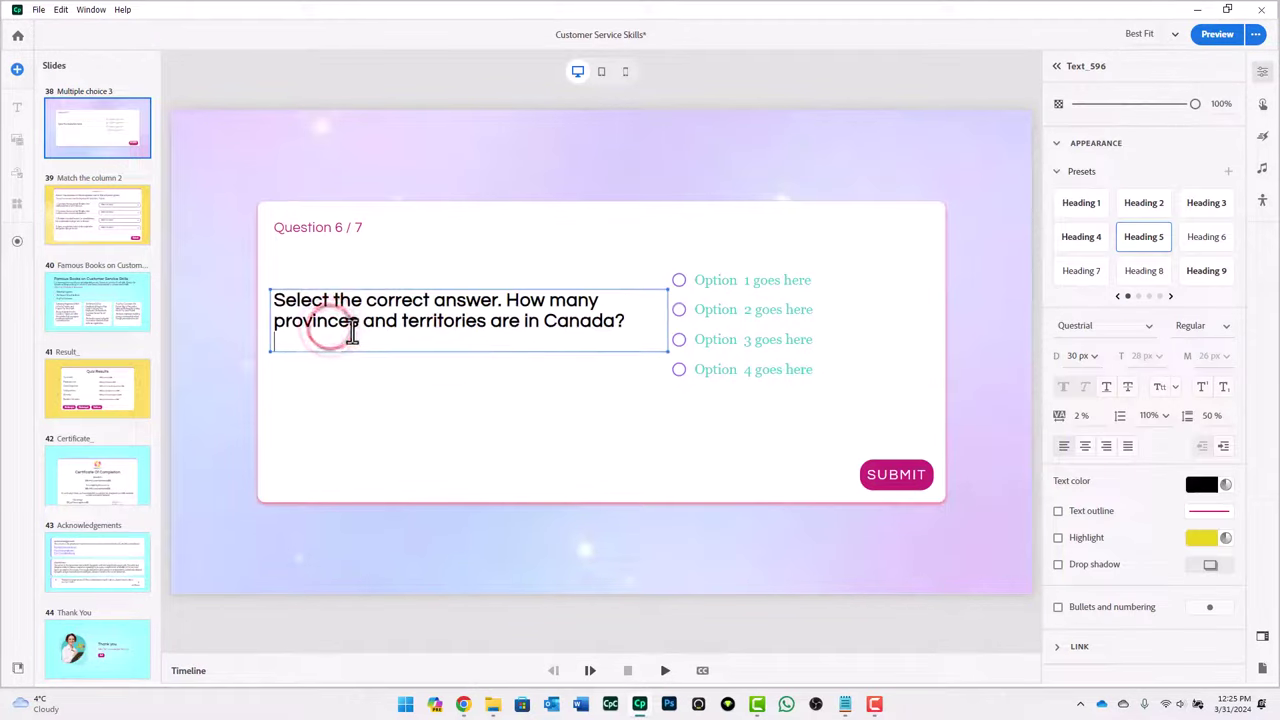
pyautogui.press('BackSpace')
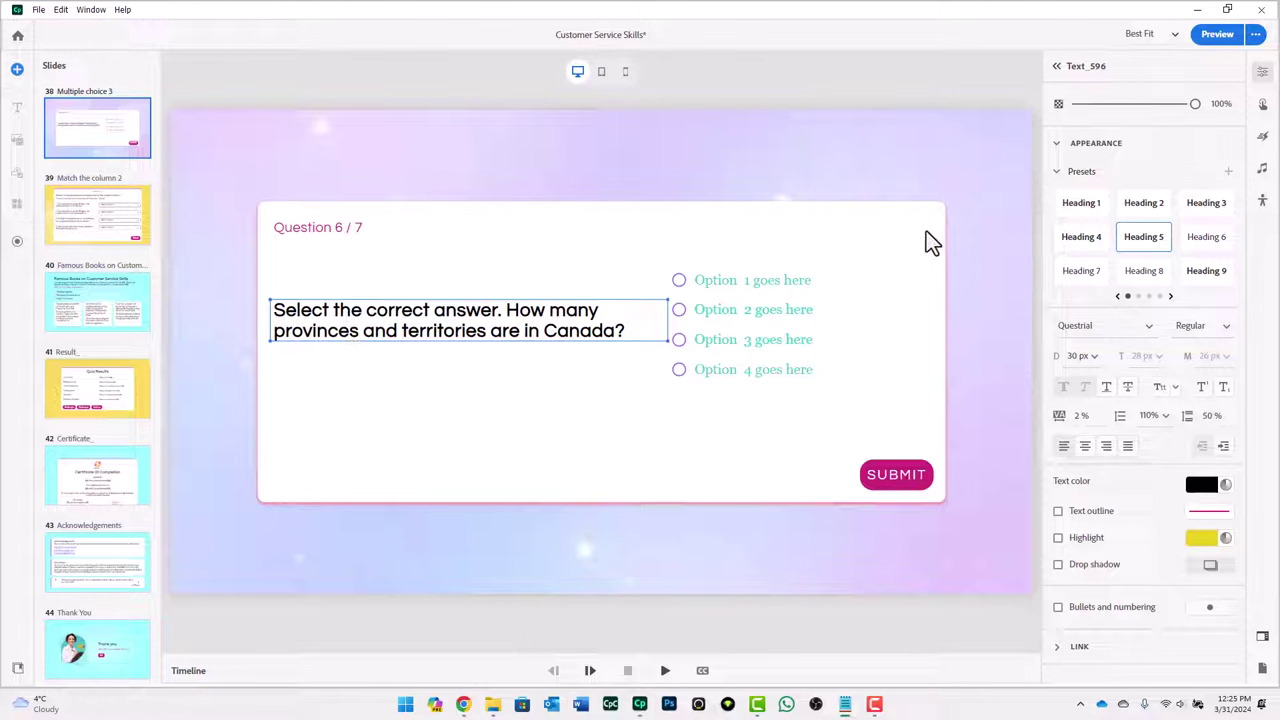
# - Enter "10 provinces and 3 territories." for the first answer option and "9 provinces and 3 territories." for the second
pyautogui.click(756, 286)
pyautogui.click(756, 286)
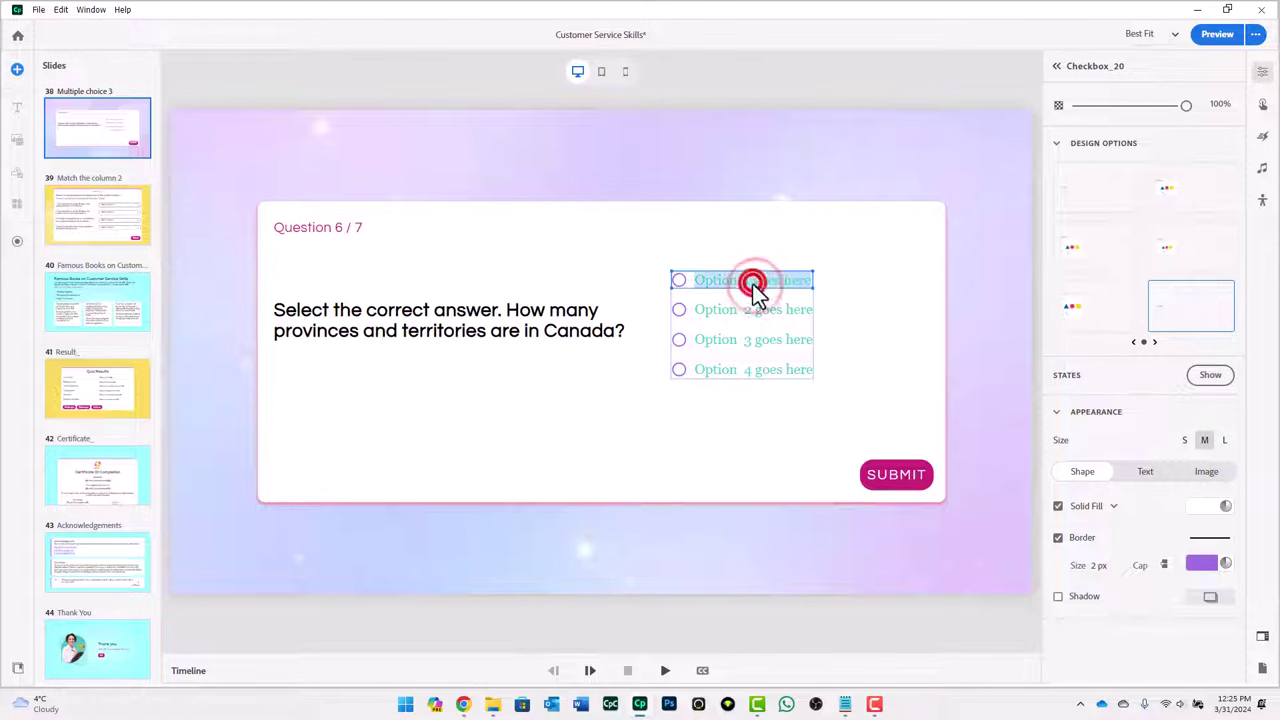
pyautogui.write('10 provinces and 3 territories.')
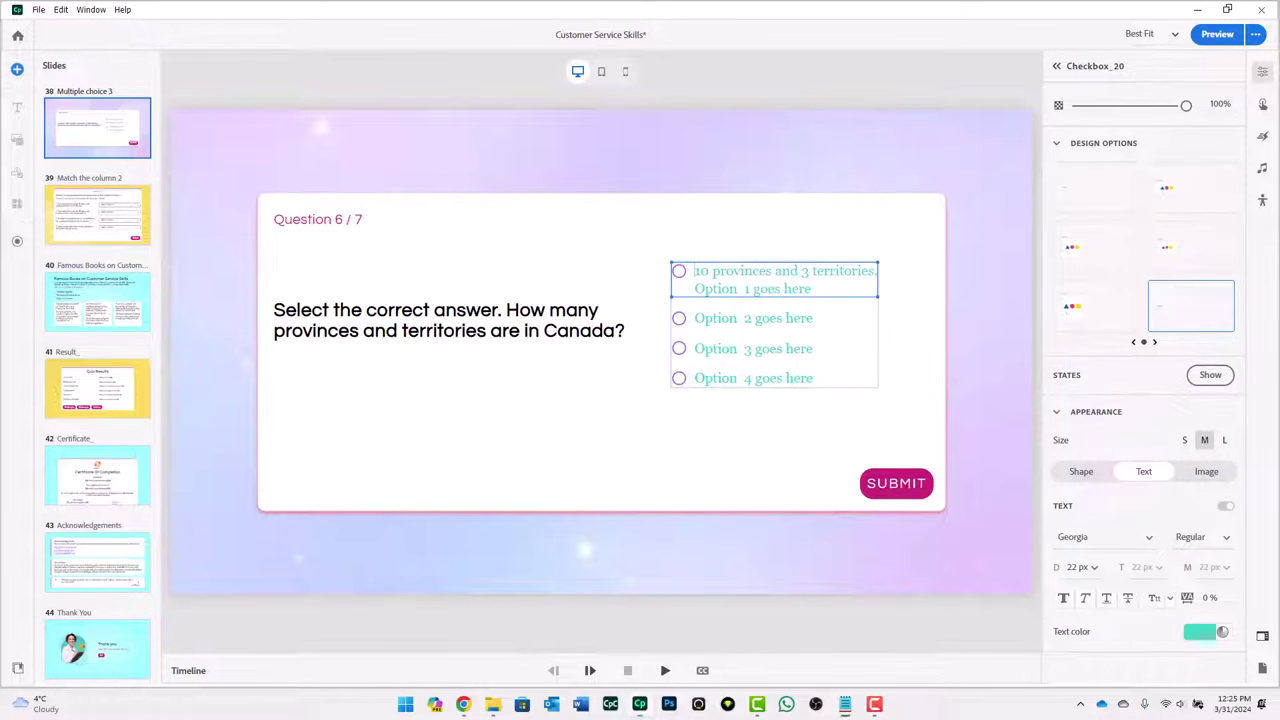
pyautogui.click(740, 324)
pyautogui.doubleClick(740, 324)
pyautogui.write('9 provinces and 3 territories.')
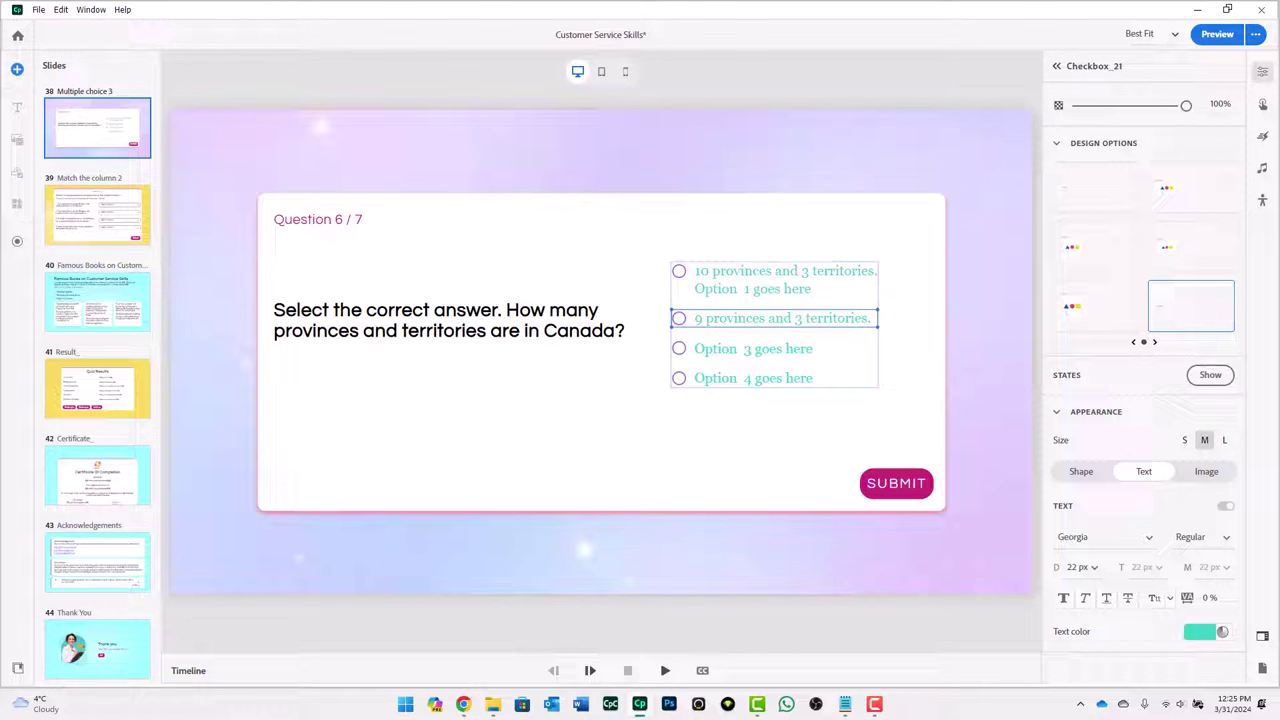
# - Replace the third answer option with "10 provinces and 2 territories." and the fourth with "9 provinces and 2 territories."
pyautogui.click(776, 349)
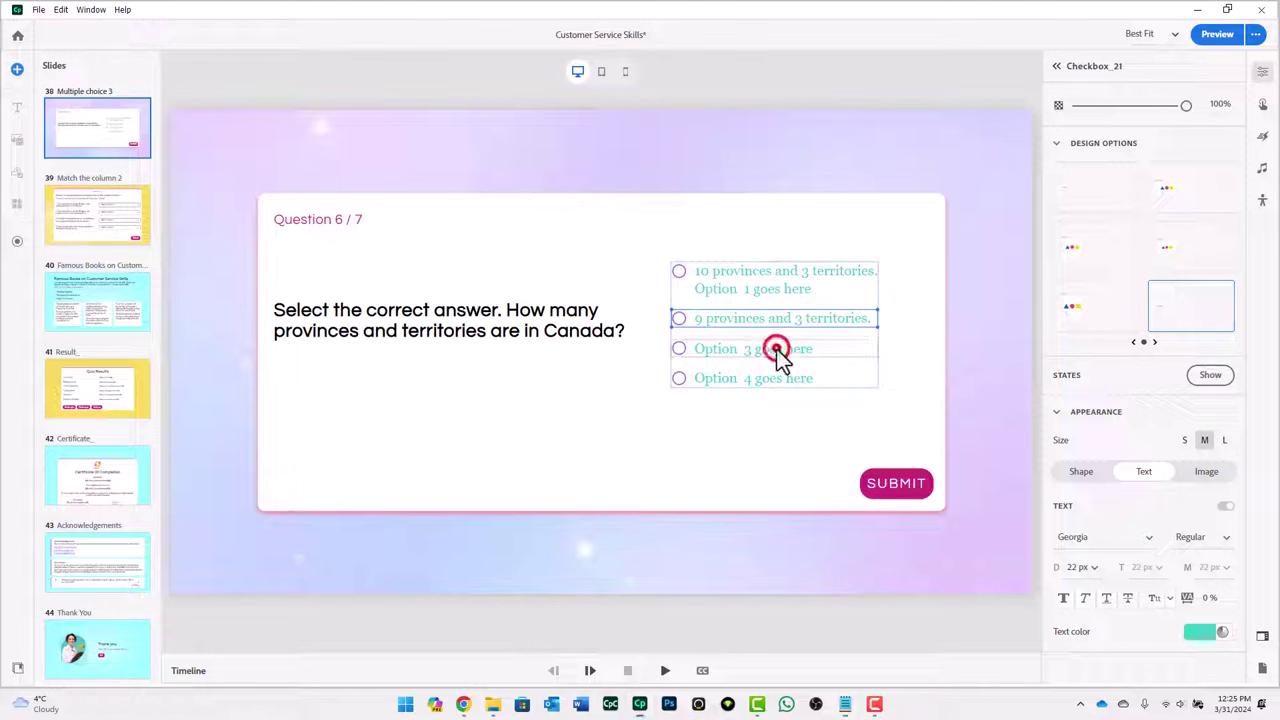
pyautogui.doubleClick(777, 350)
pyautogui.write('10 provinces and 2 territories.')
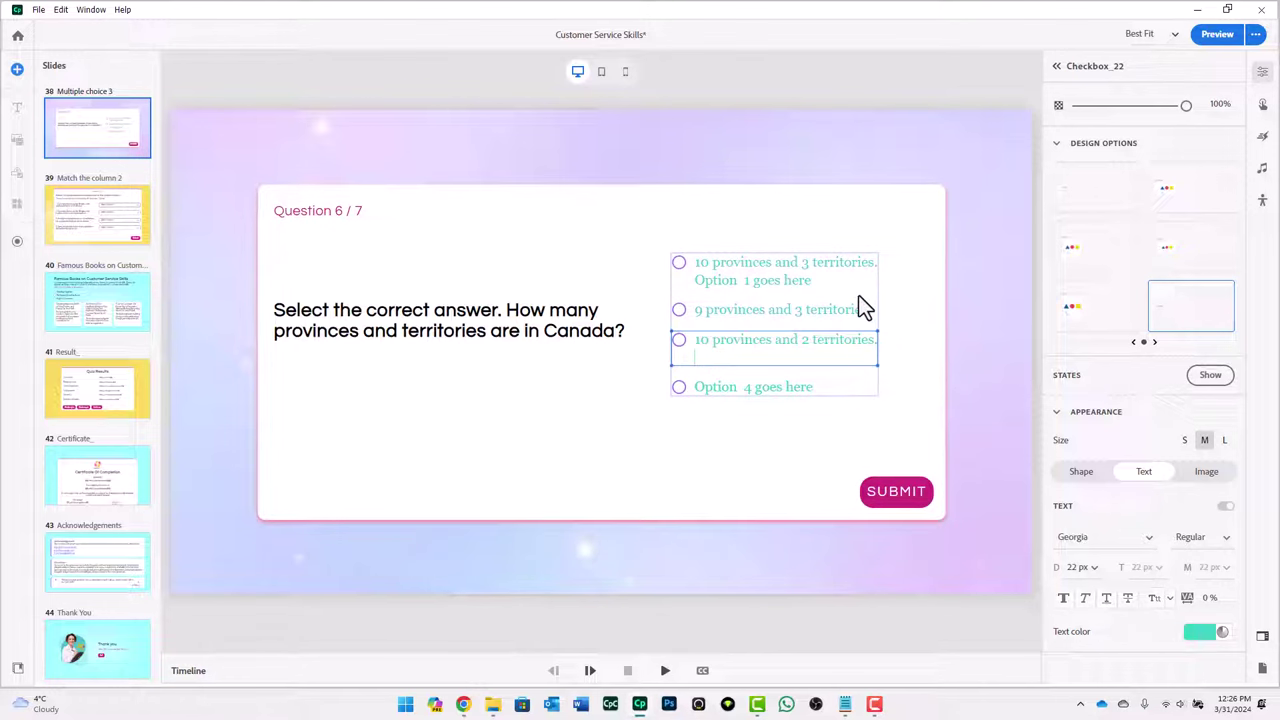
pyautogui.press('BackSpace')
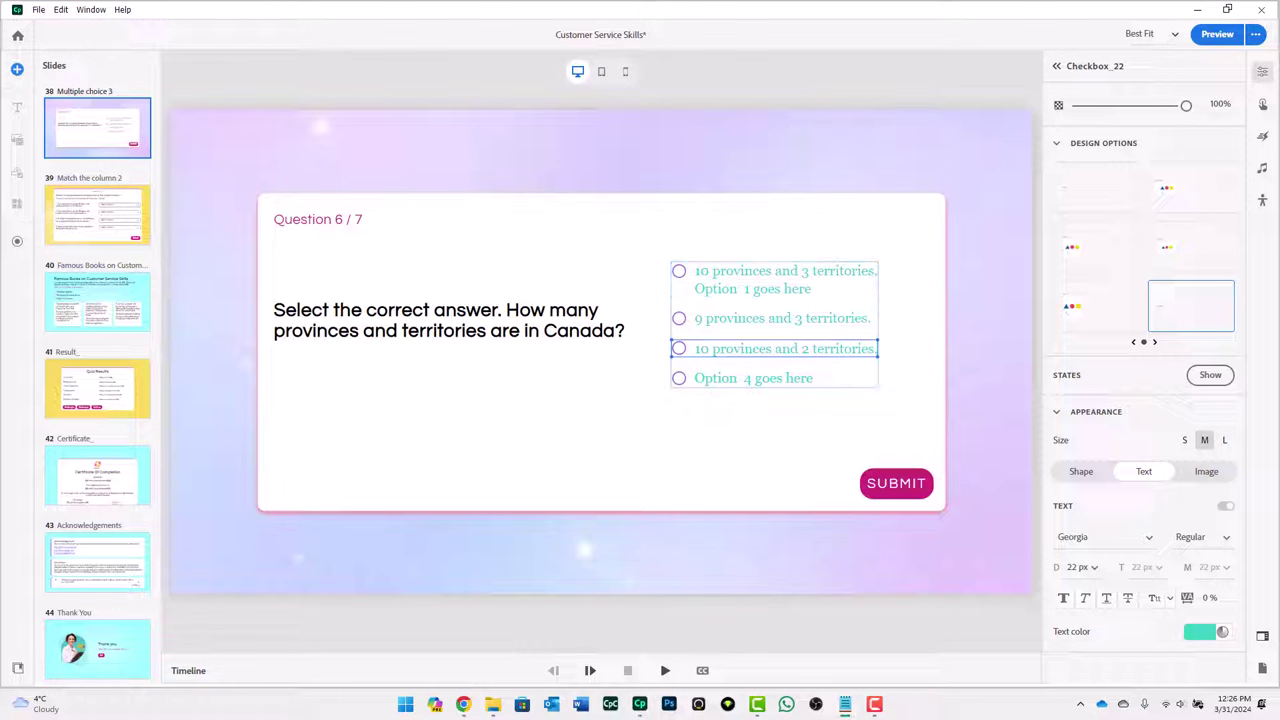
pyautogui.doubleClick(800, 380)
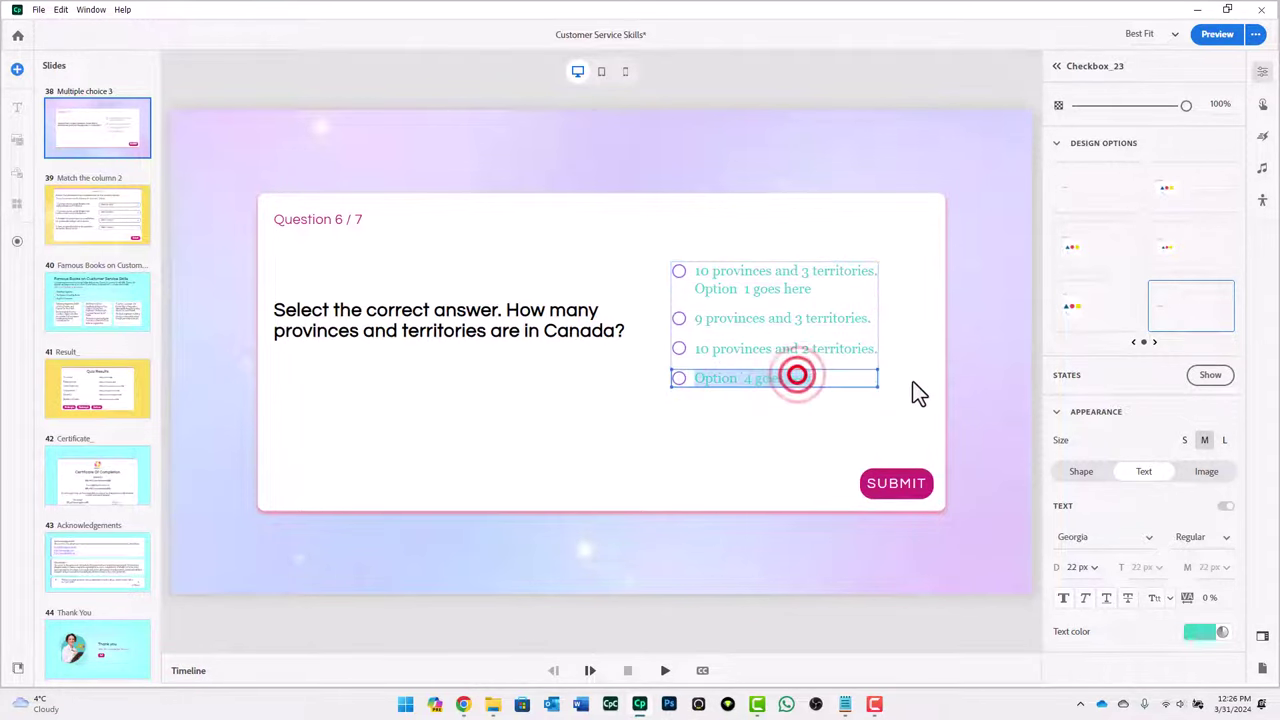
pyautogui.write('9 provinces and 2 territories.')
pyautogui.press('BackSpace')
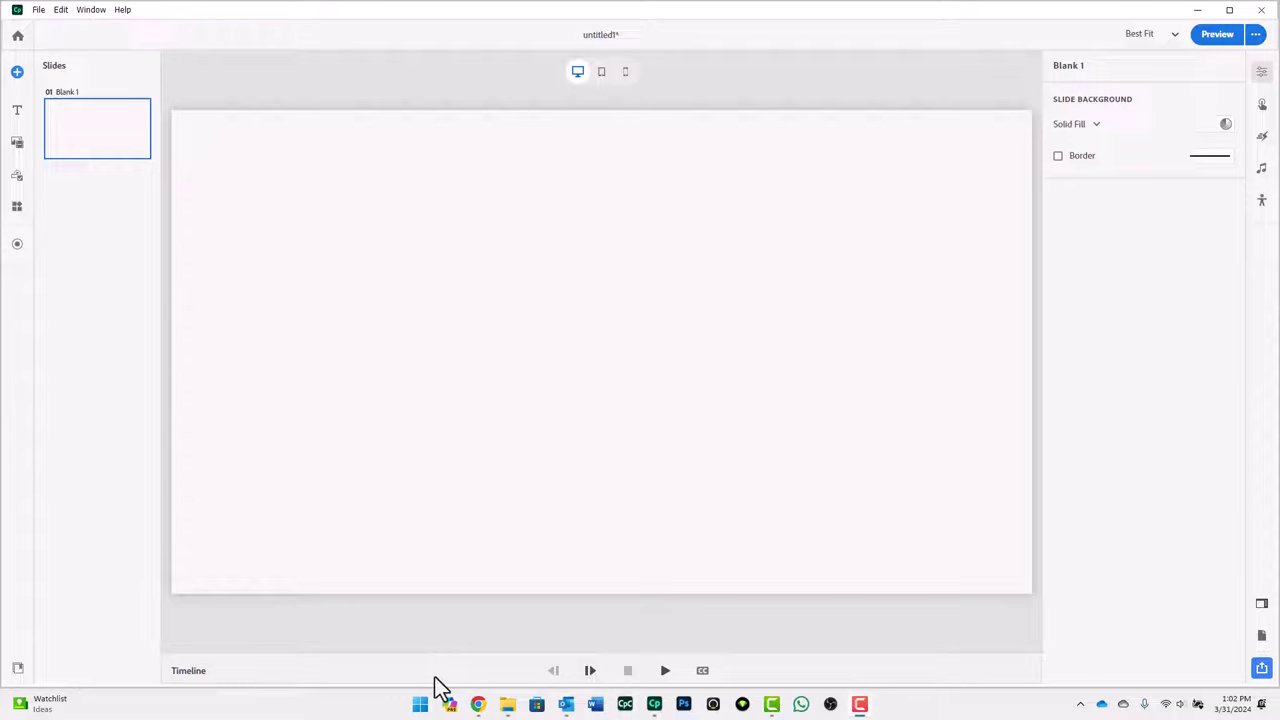
# - Switch to Excel and open the recent file SampleQuestions.csv from the Captivate Quiz gallery folder
pyautogui.click(420, 704)
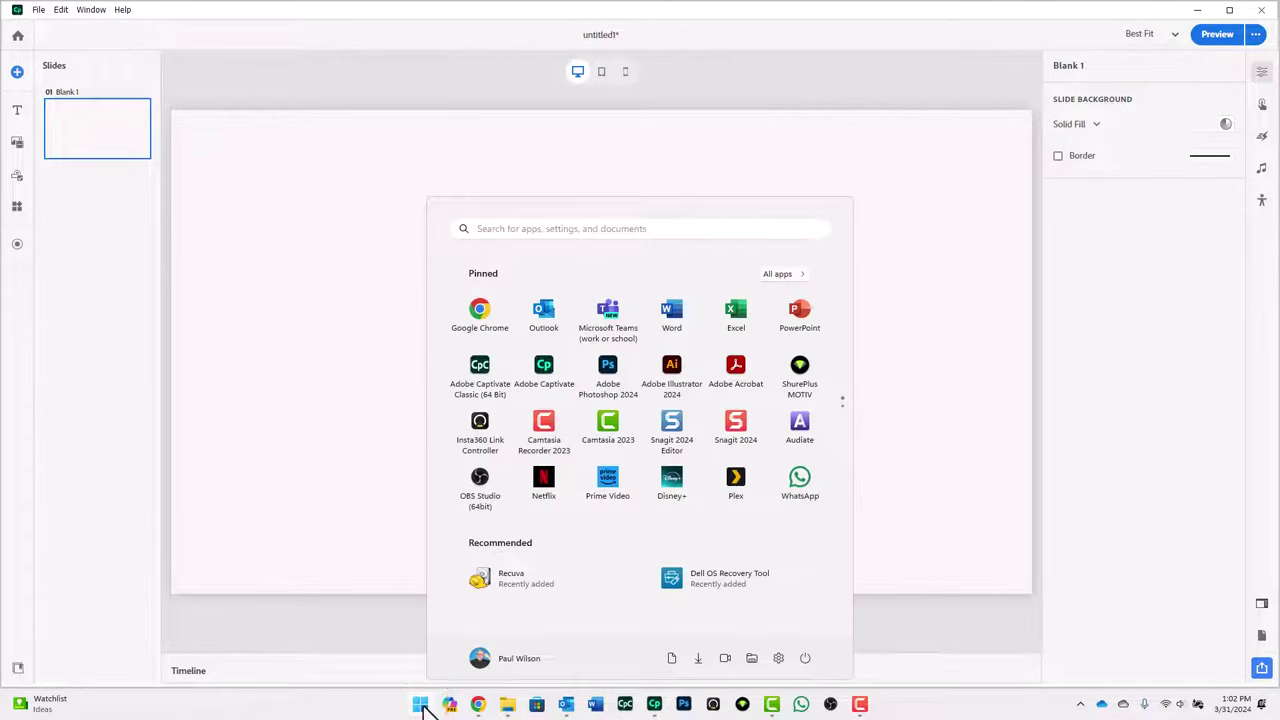
pyautogui.click(733, 316)
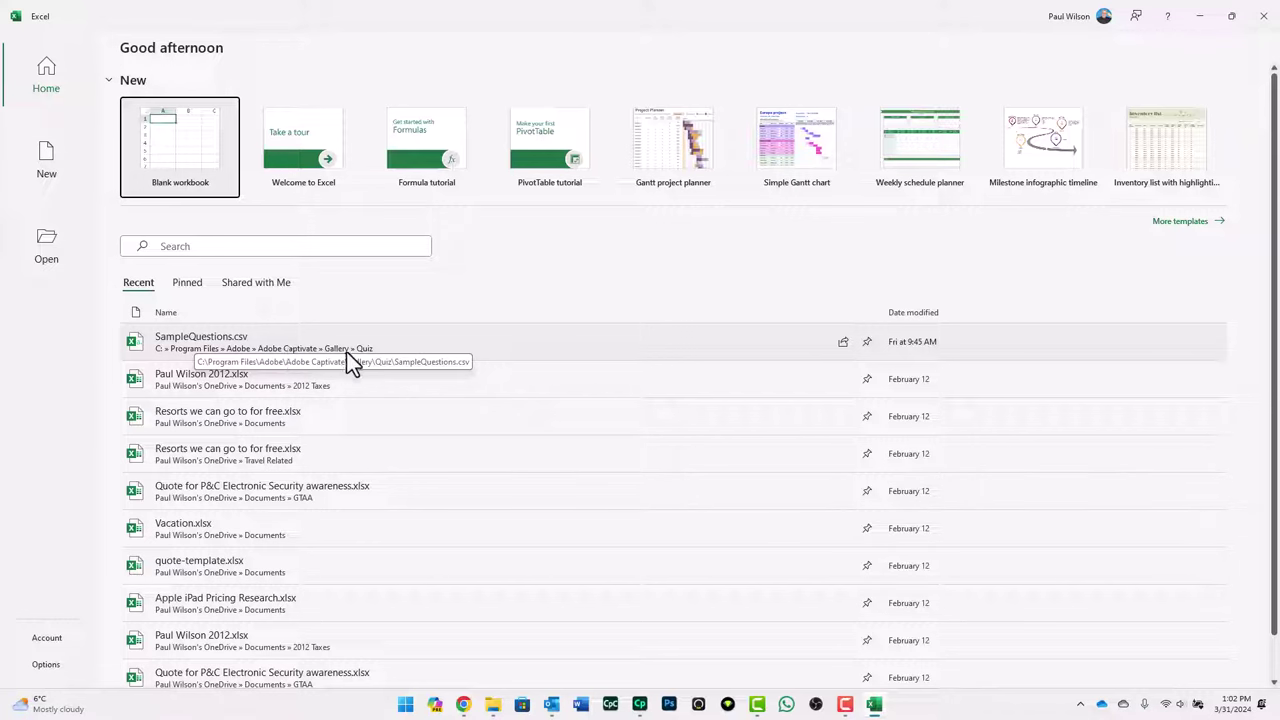
pyautogui.click(242, 339)
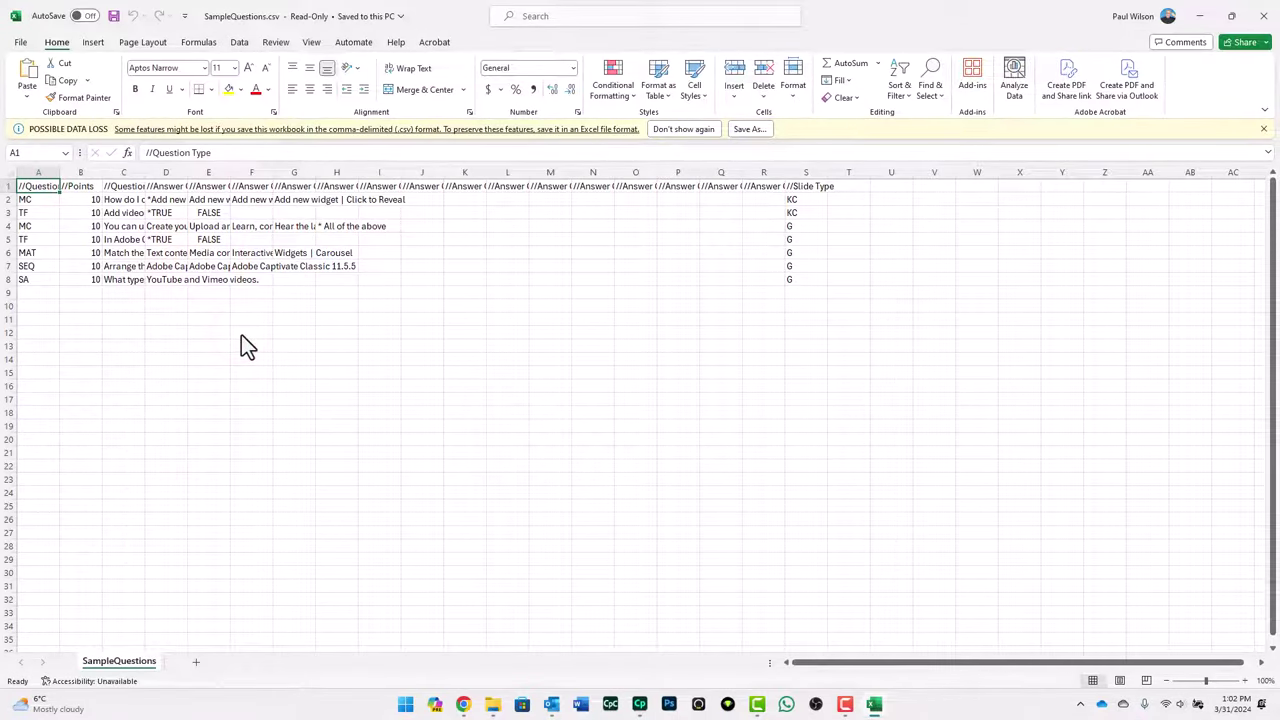
pyautogui.keyDown('ctrl'); pyautogui.scroll(1, 294, 347); pyautogui.keyUp('ctrl')
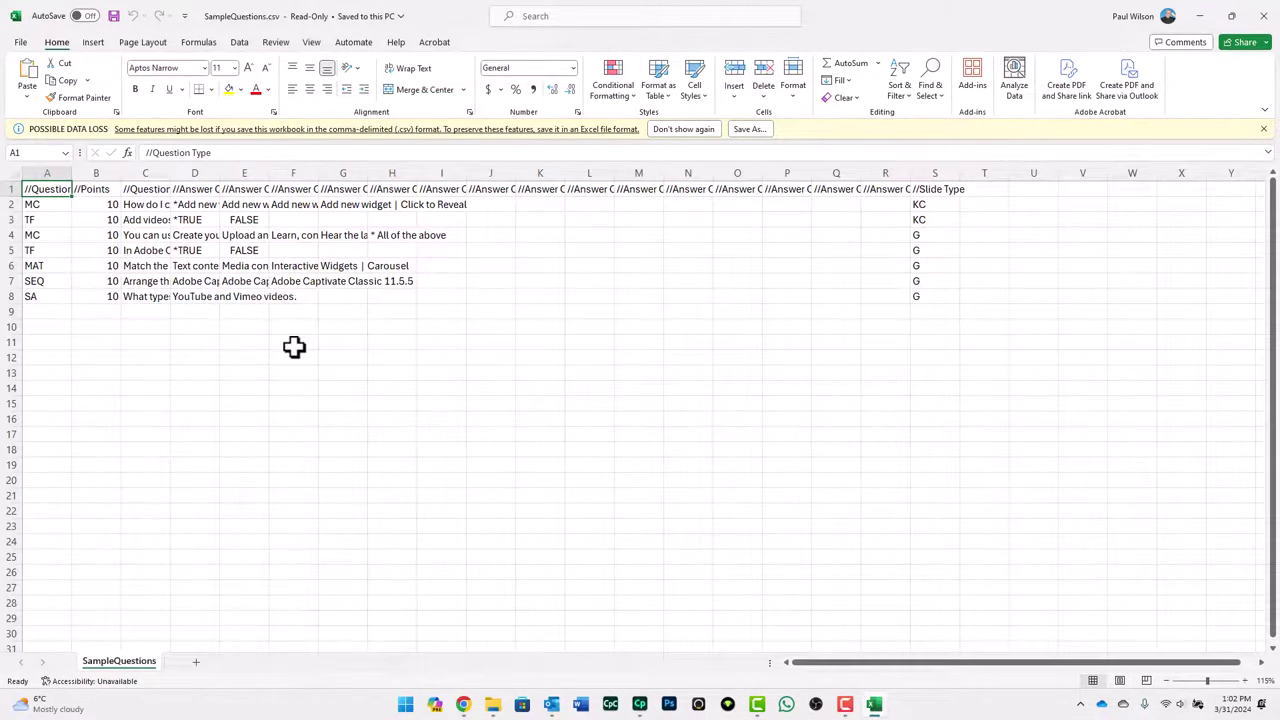
pyautogui.keyDown('ctrl'); pyautogui.scroll(2, 294, 347); pyautogui.keyUp('ctrl')
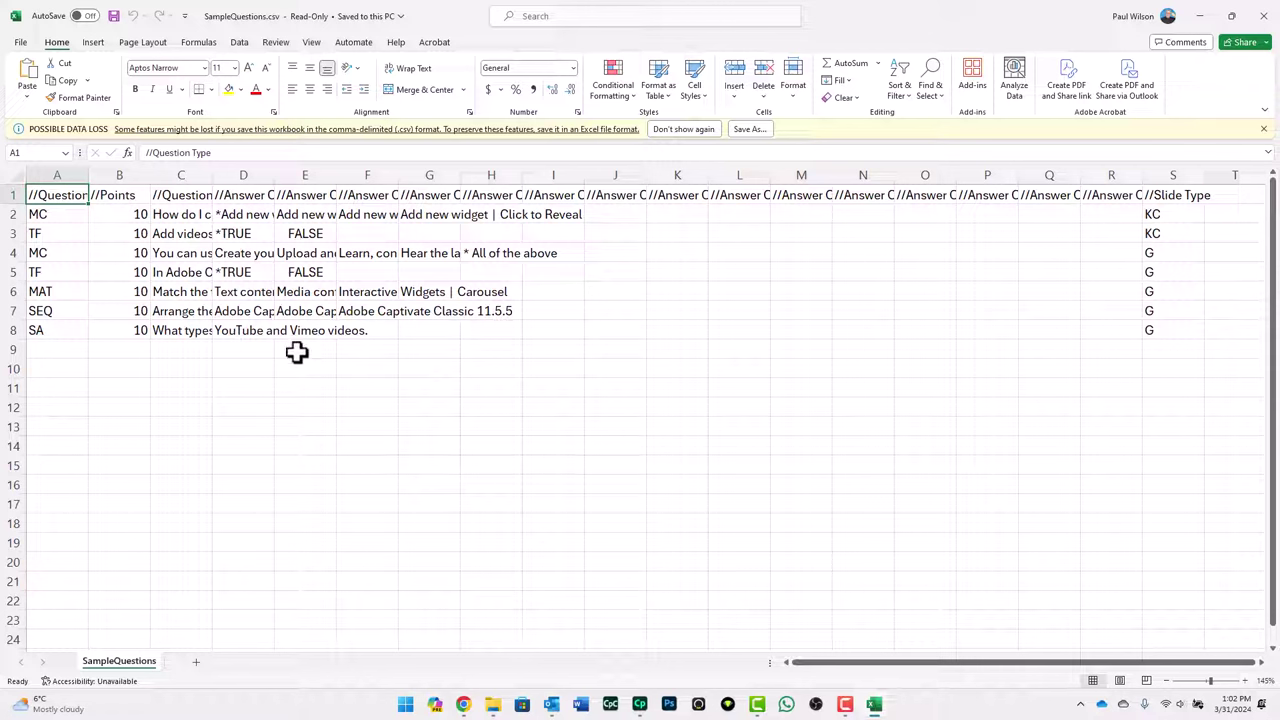
# - Examine the Question Type column and the type code used for each kind of question
pyautogui.click(66, 170)
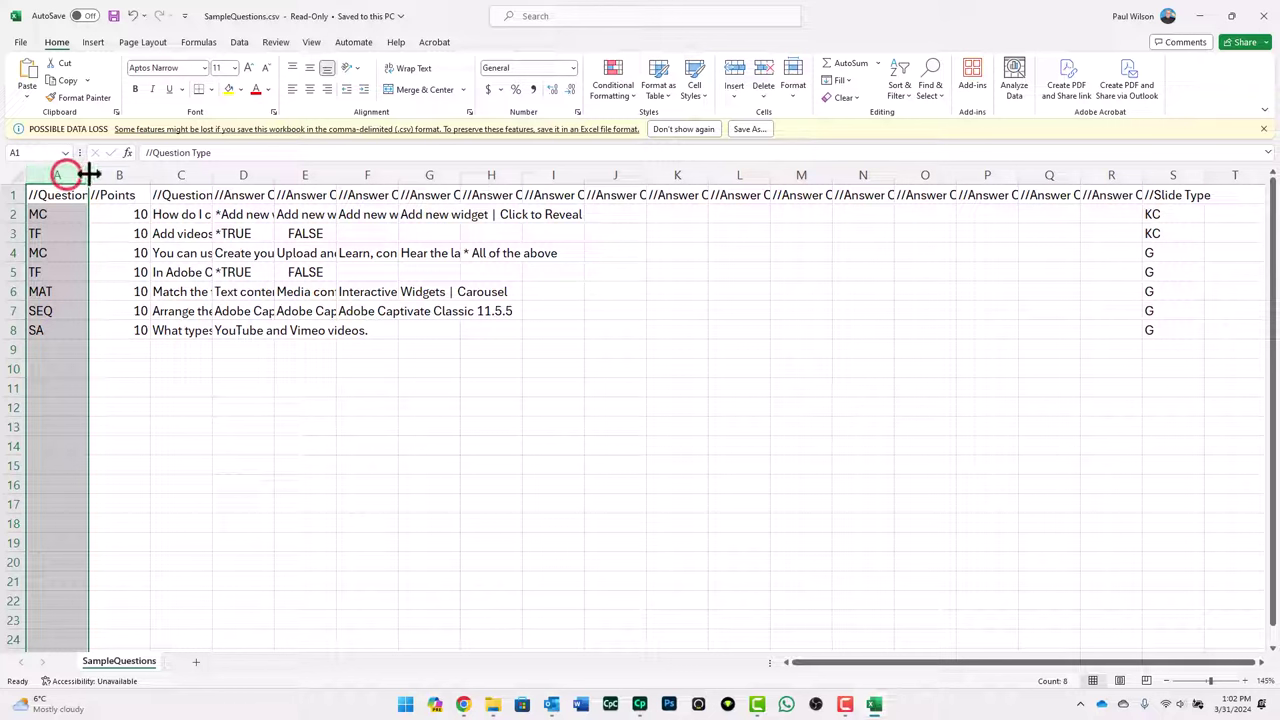
pyautogui.click(61, 218)
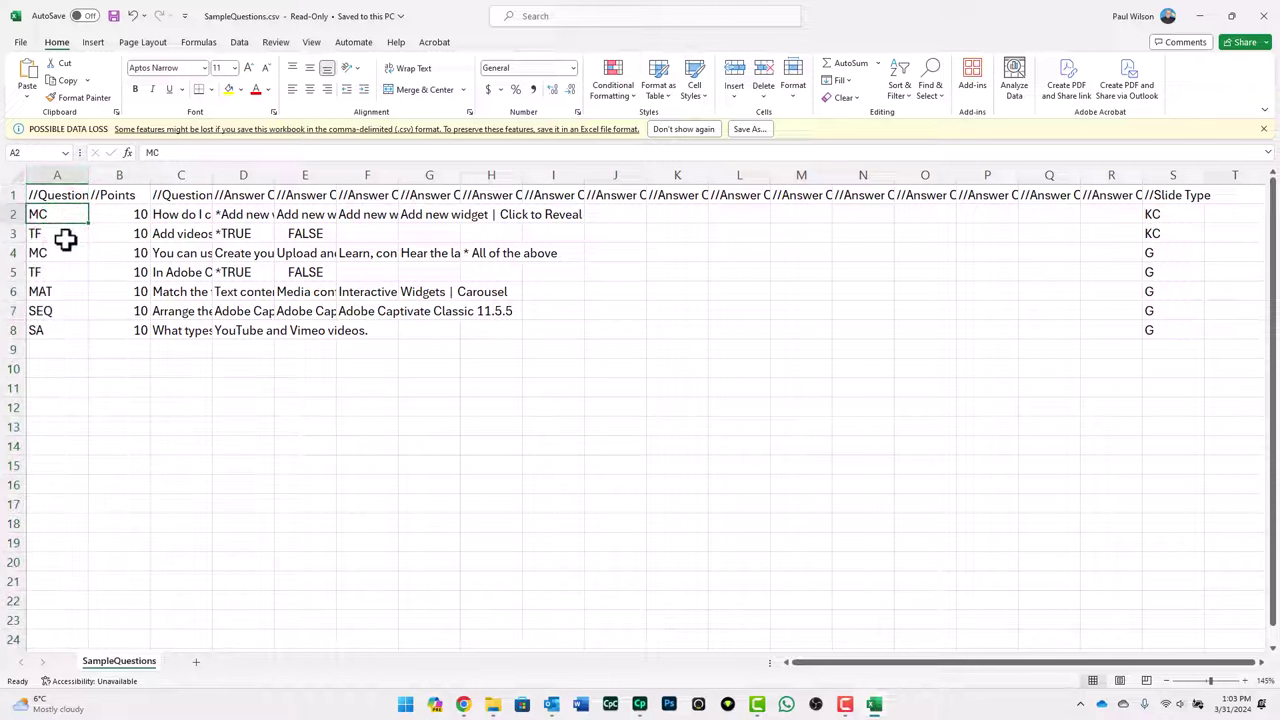
pyautogui.click(64, 238)
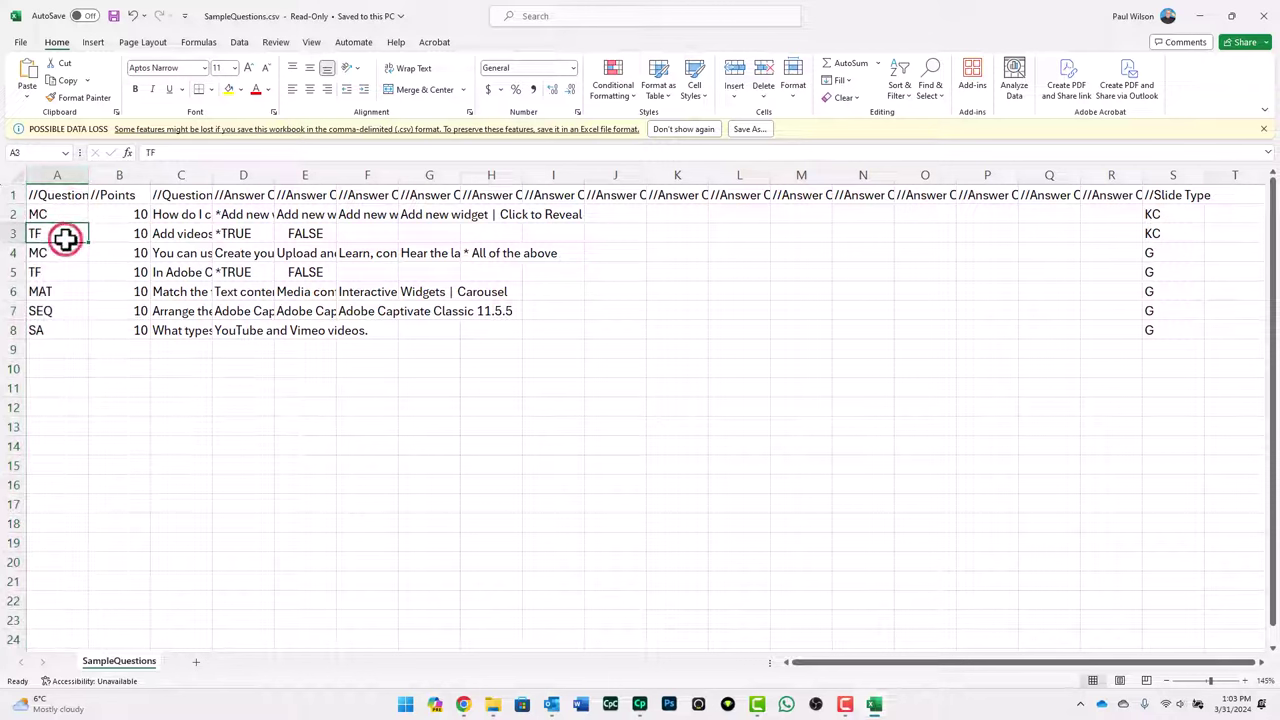
pyautogui.click(64, 292)
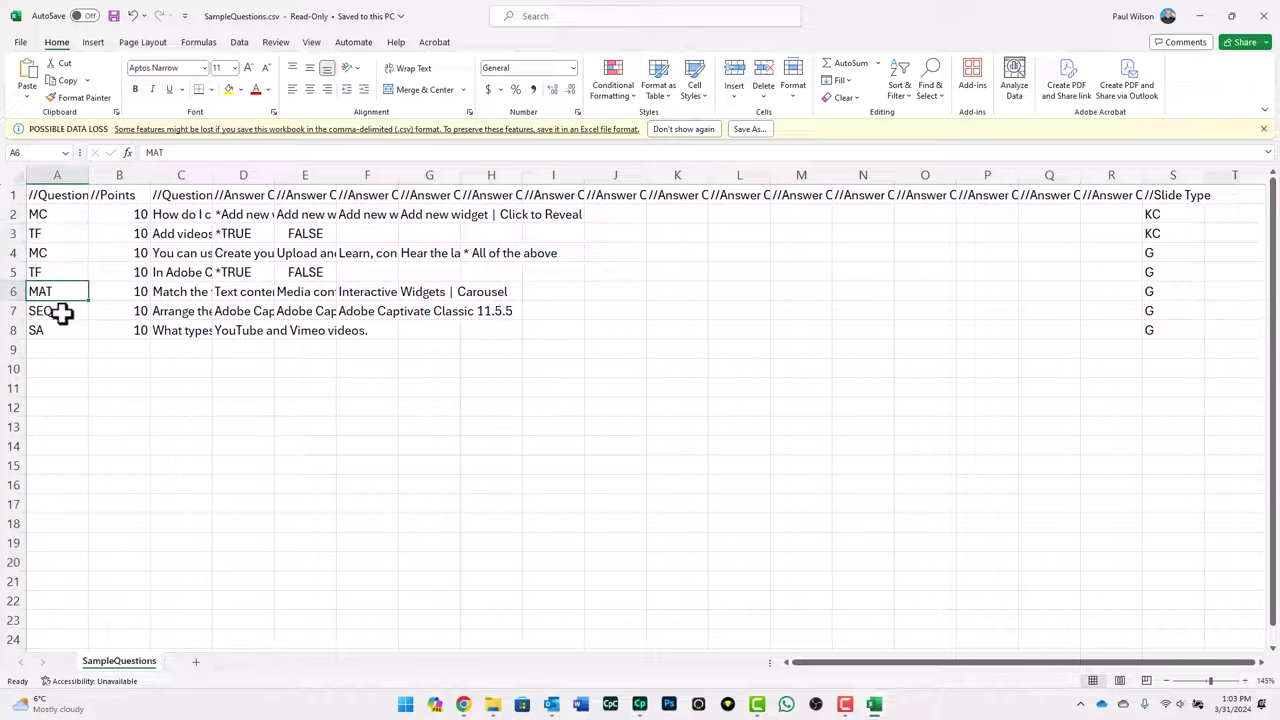
pyautogui.click(62, 313)
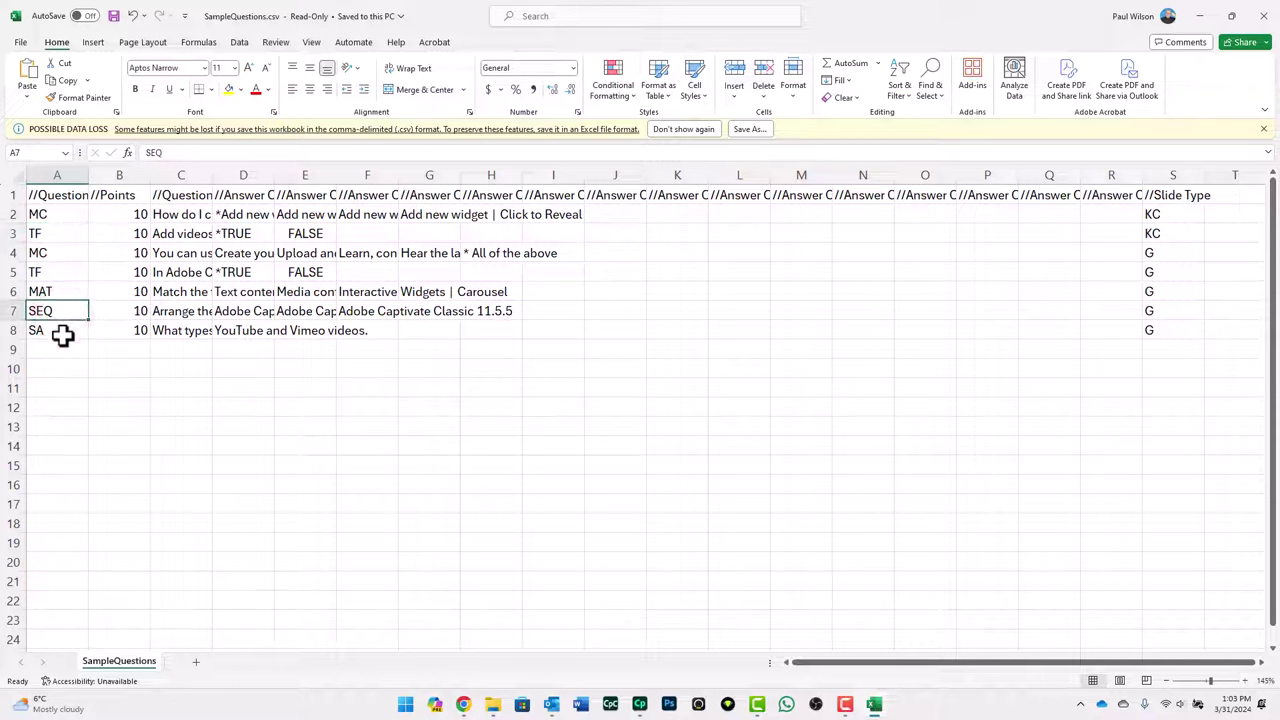
pyautogui.click(62, 335)
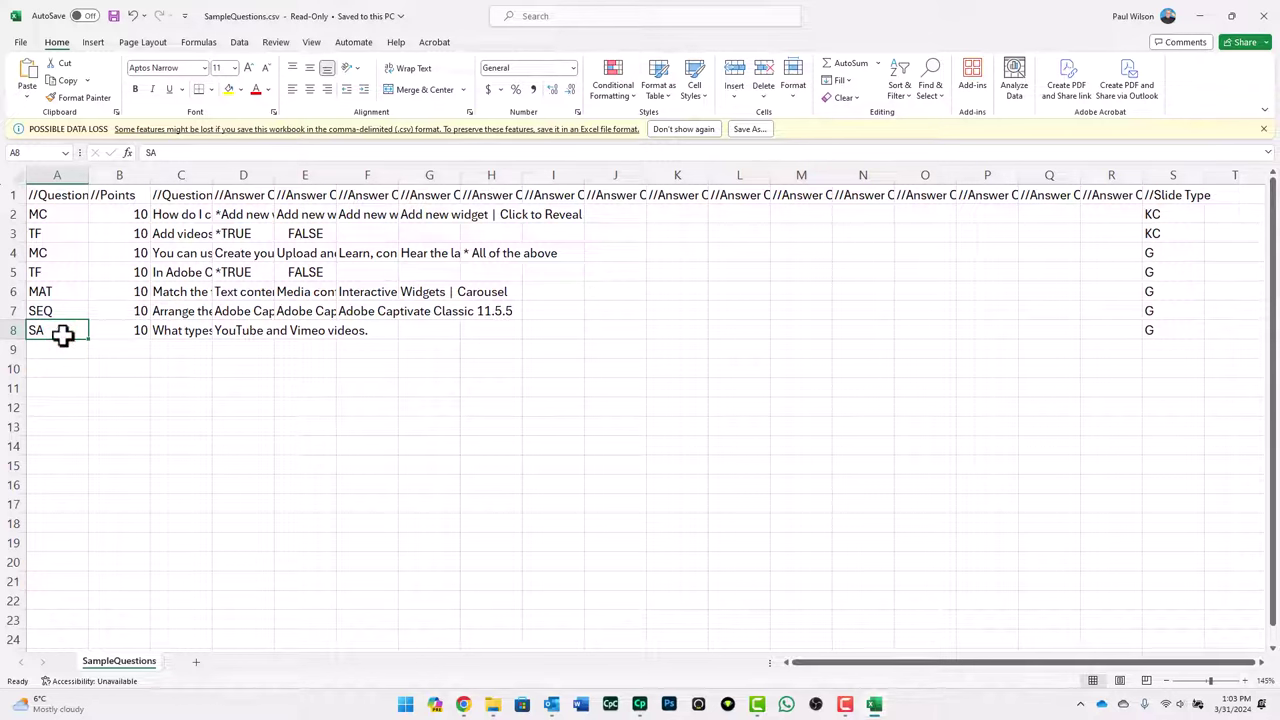
# - Set the points to 5 for both true/false questions, in cells B3 and B5
pyautogui.click(124, 175)
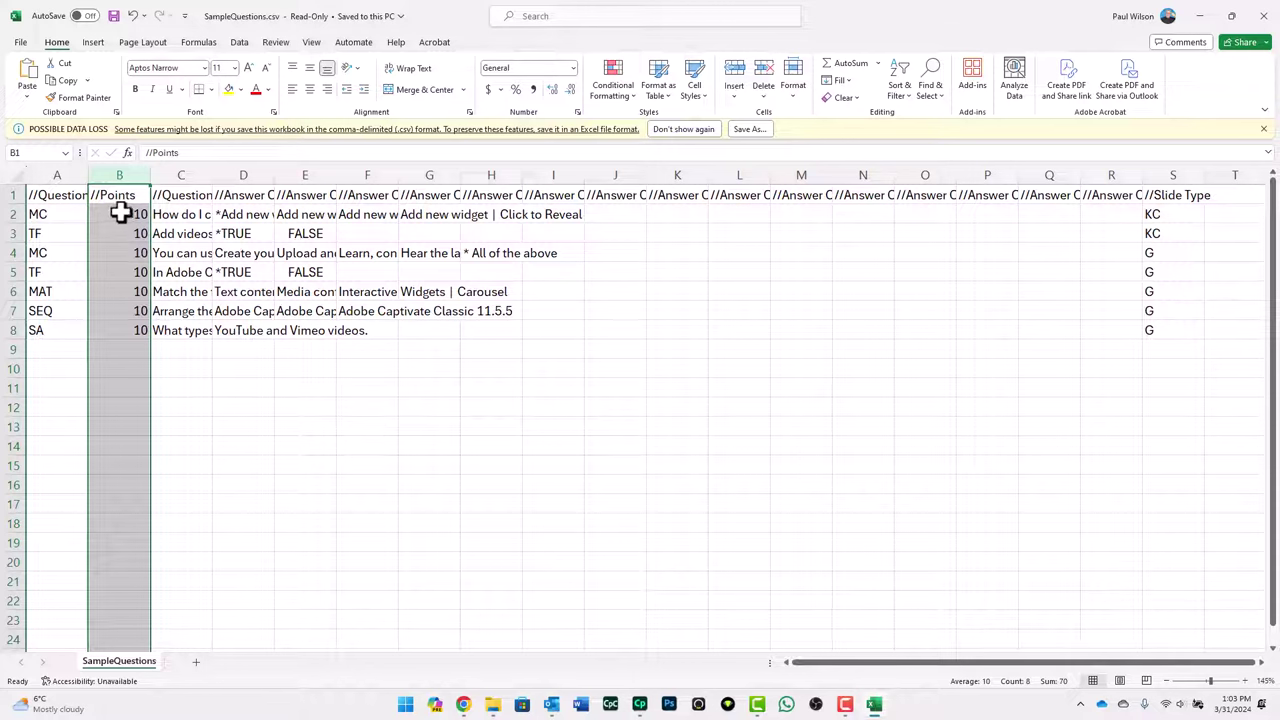
pyautogui.click(120, 214)
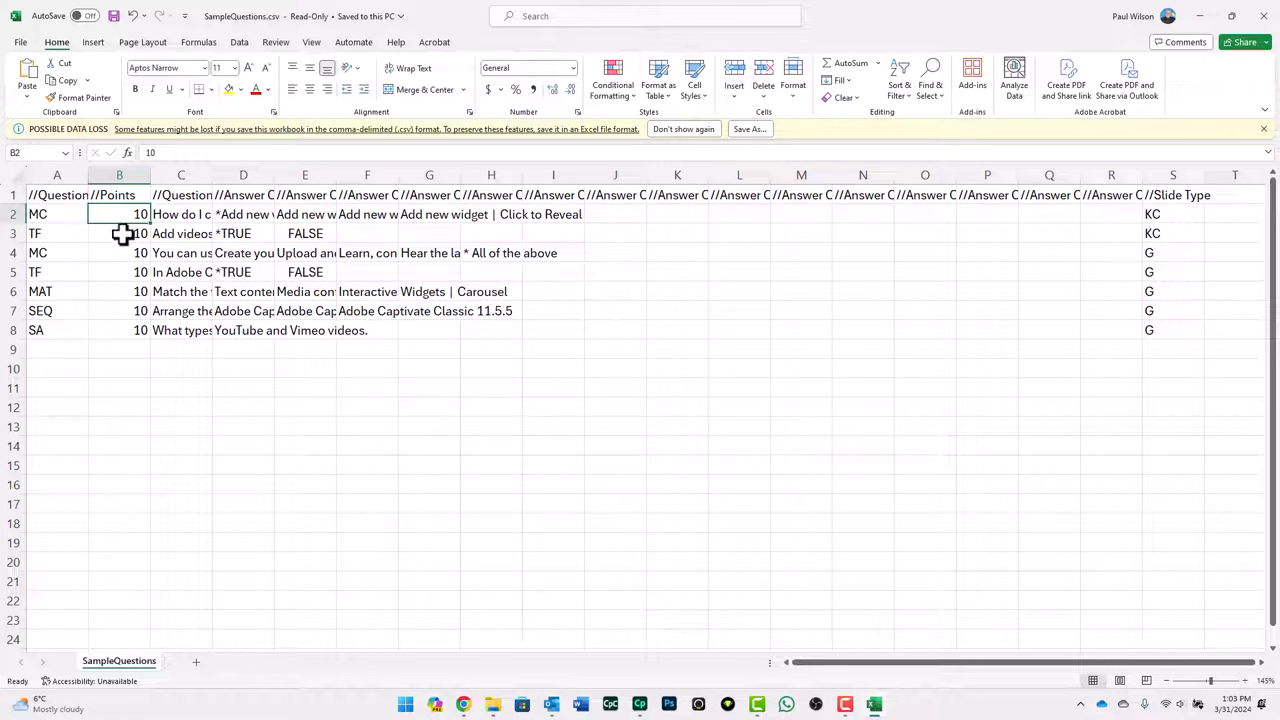
pyautogui.doubleClick(121, 233)
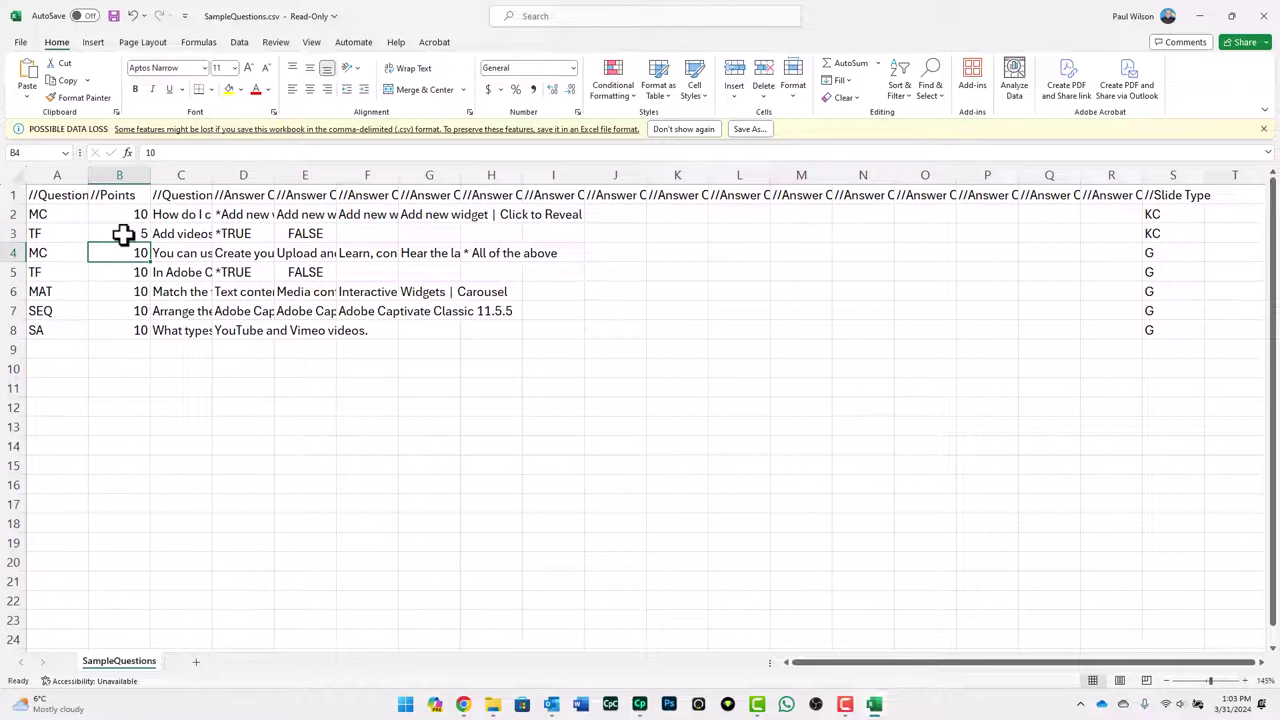
pyautogui.click(120, 272)
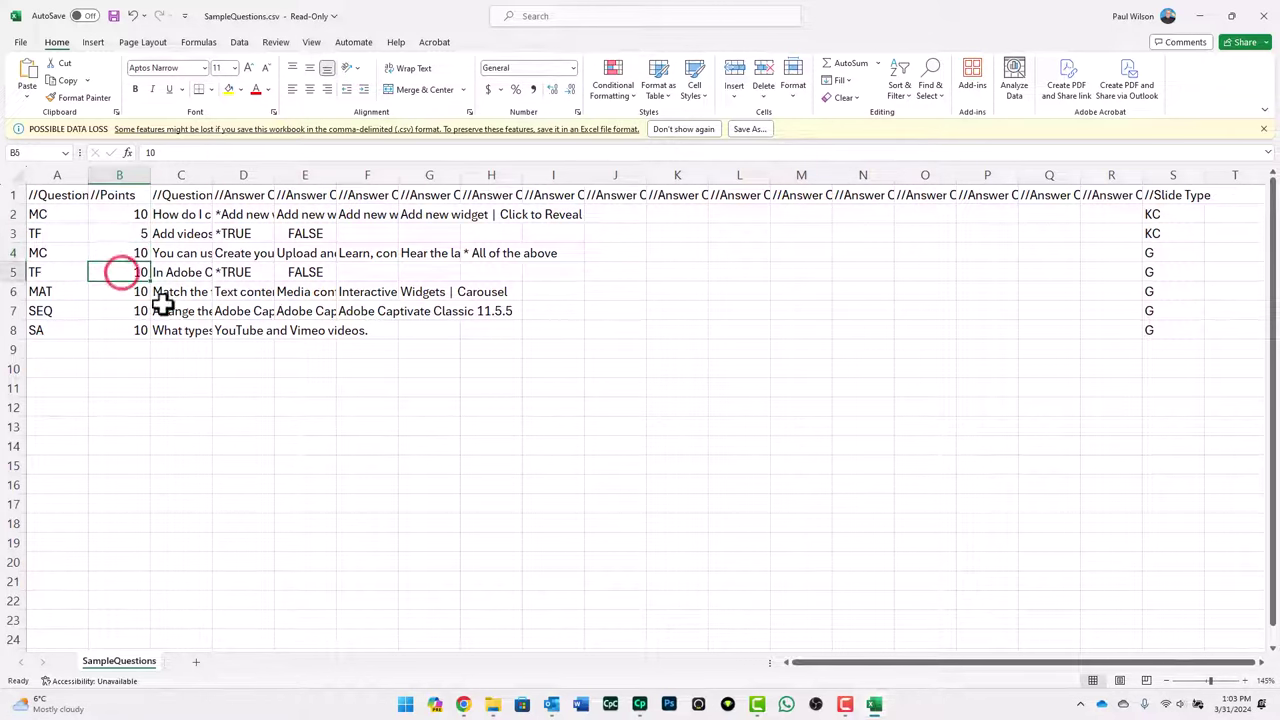
pyautogui.write('5')
pyautogui.press('Return')
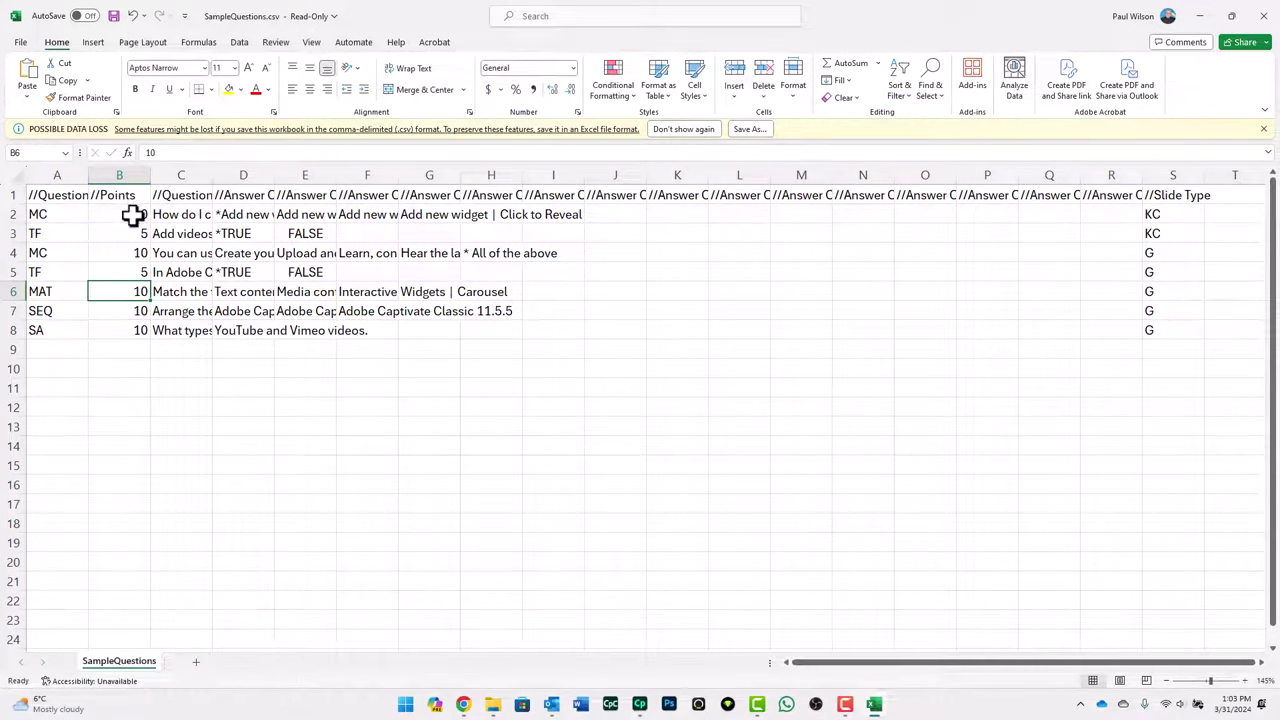
# - Autofit the width of all columns in the sheet to their contents
pyautogui.click(190, 172)
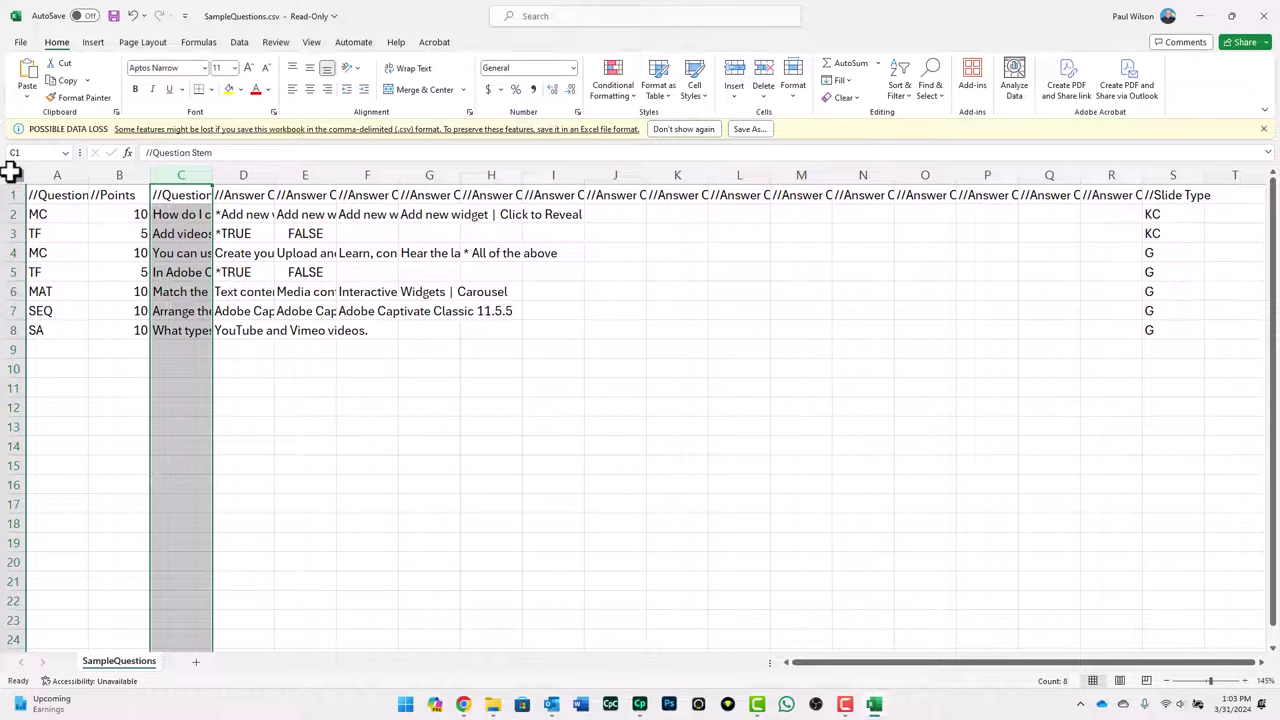
pyautogui.click(10, 172)
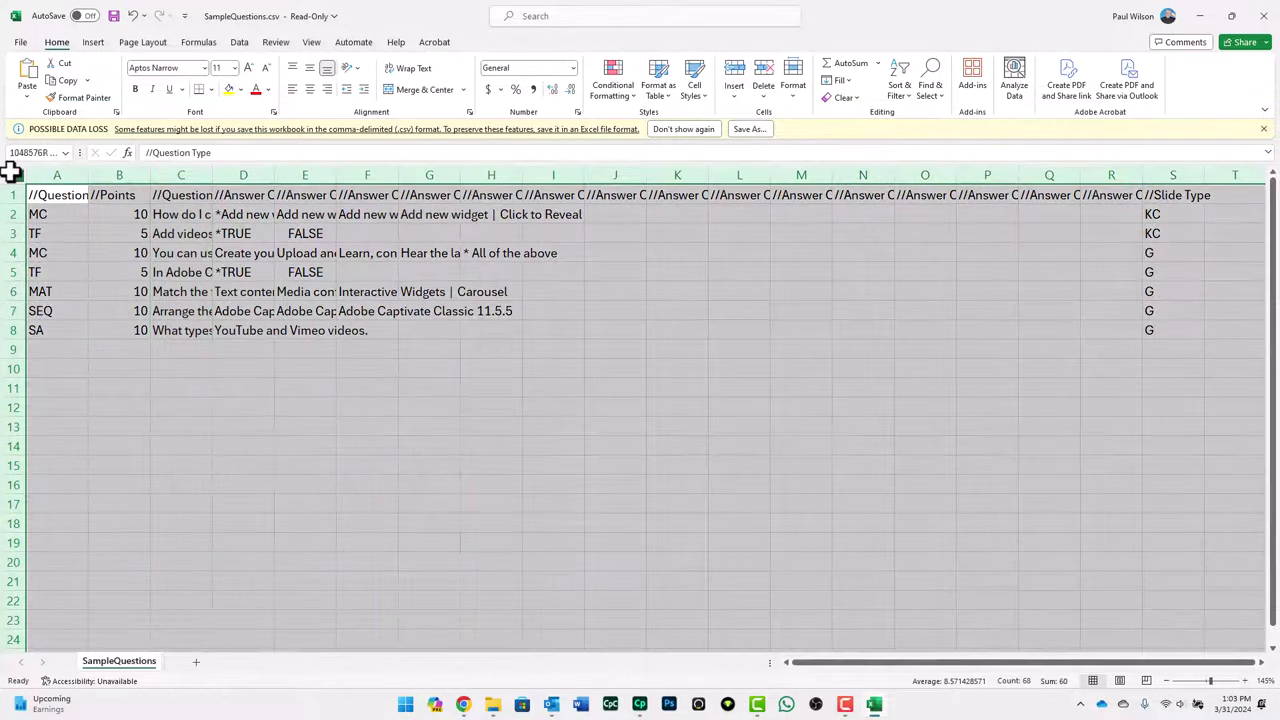
pyautogui.doubleClick(88, 170)
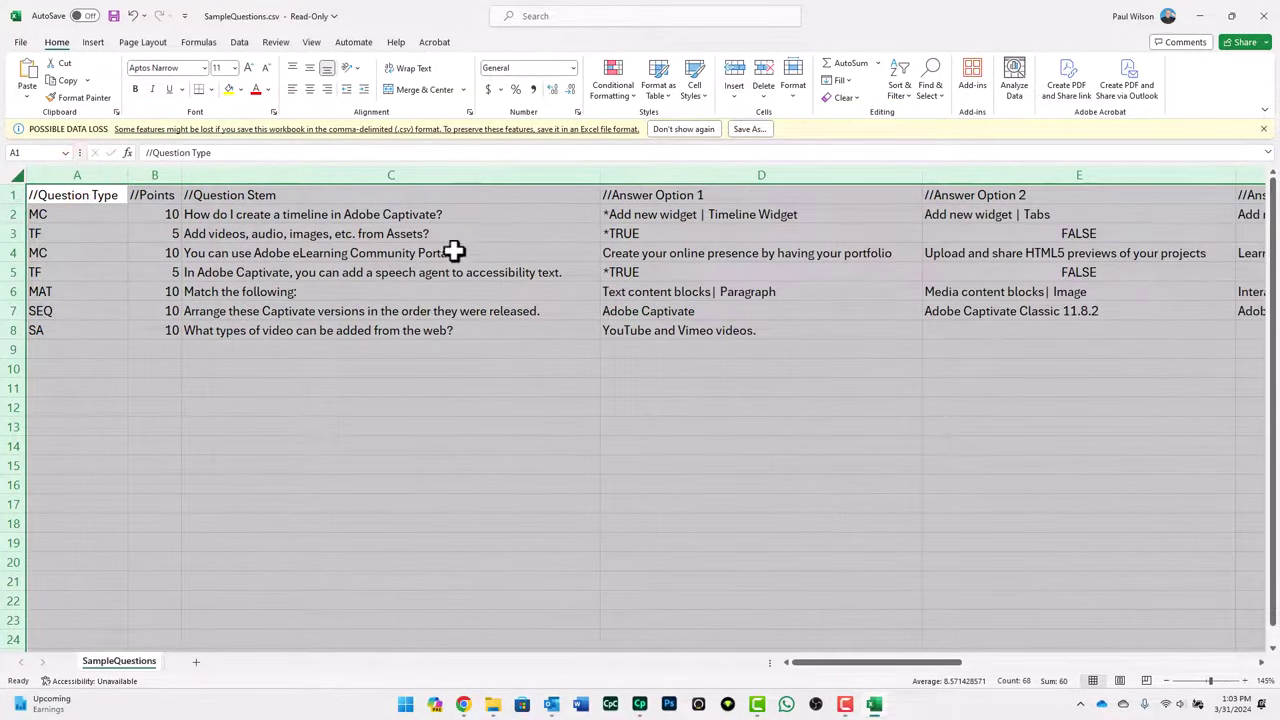
# - Review the question stems in rows 2 and 3 and the Answer Option 1 entry of the first question
pyautogui.click(431, 214)
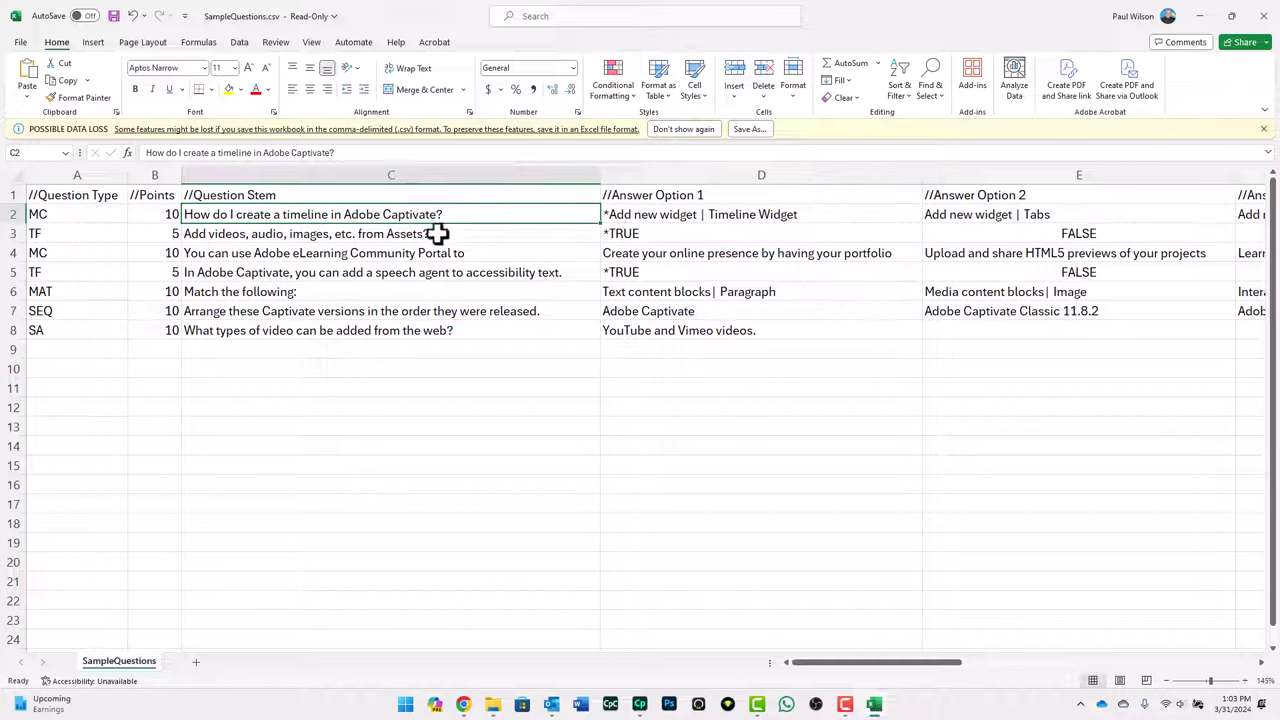
pyautogui.click(437, 233)
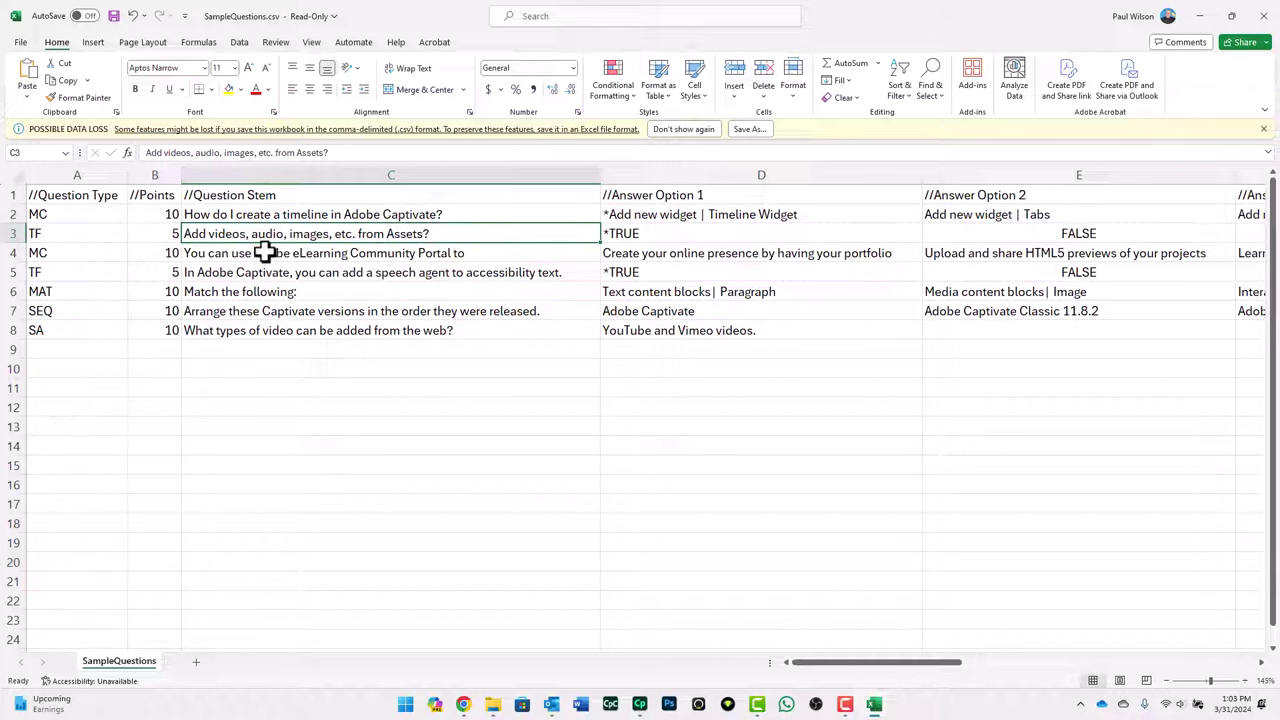
pyautogui.click(703, 176)
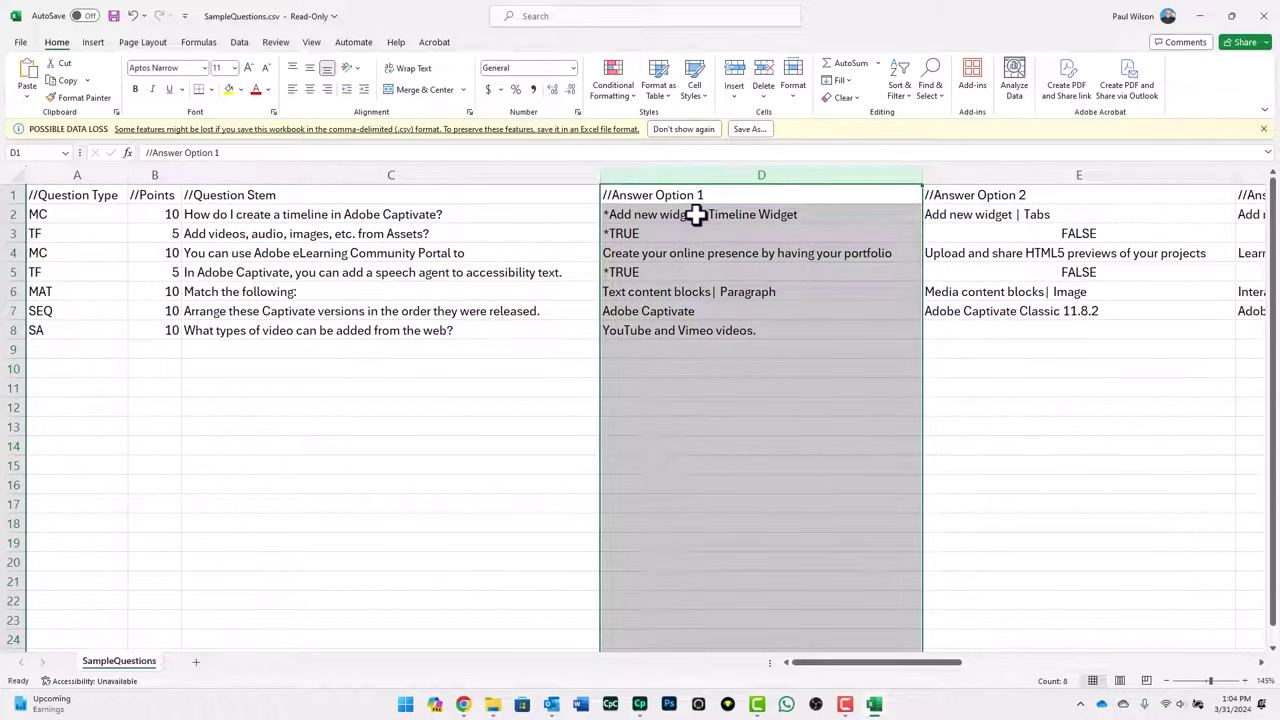
pyautogui.click(696, 214)
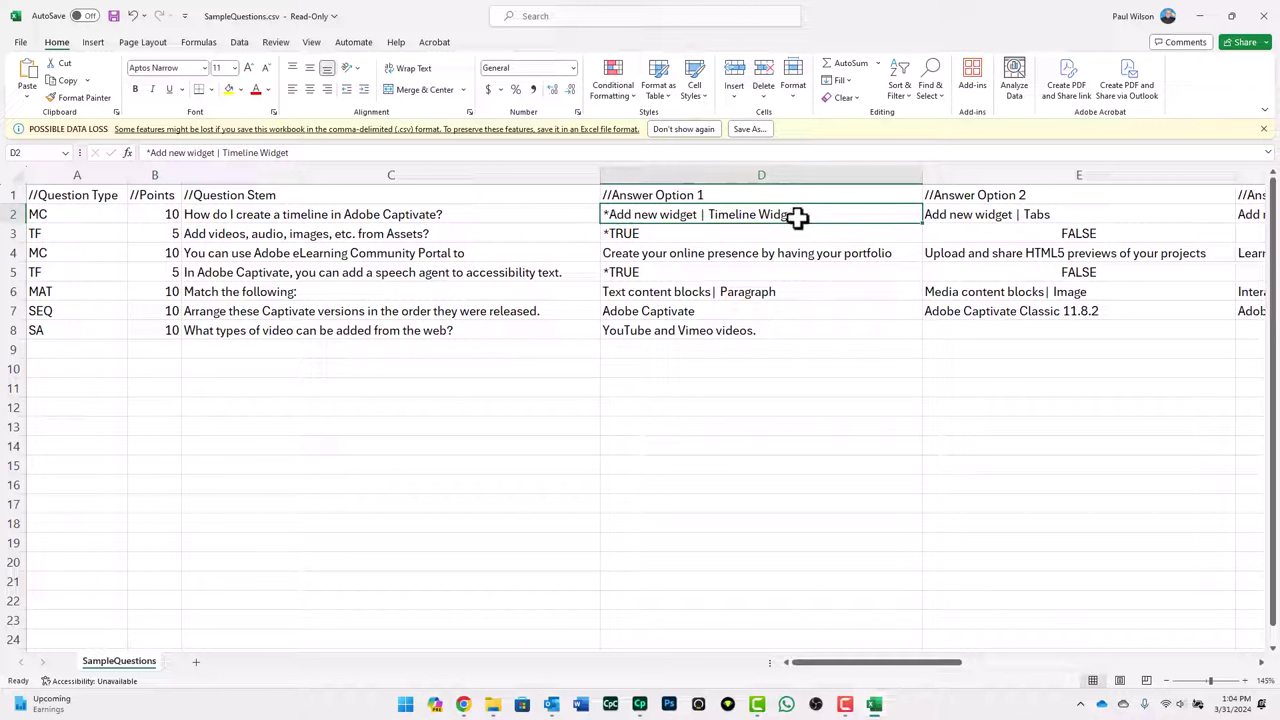
# - Review the answer option entries of the true/false and multiple-choice questions in rows 3 to 5
pyautogui.click(630, 234)
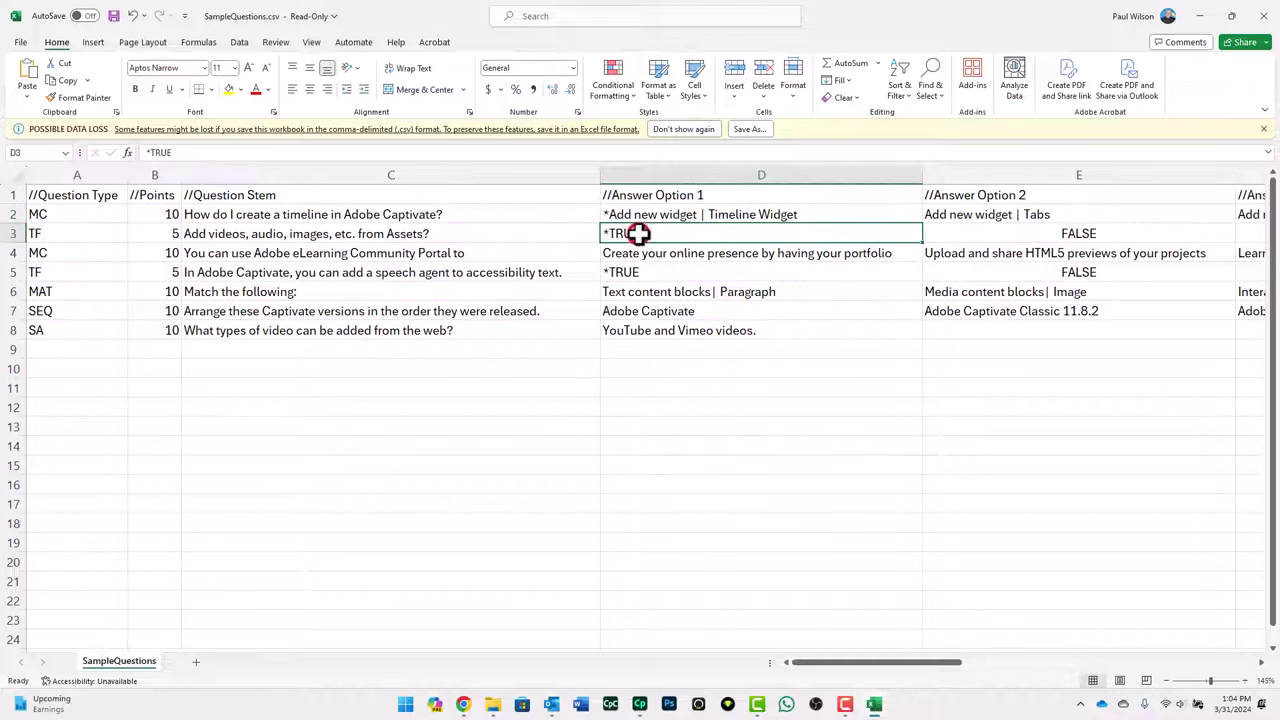
pyautogui.click(1006, 234)
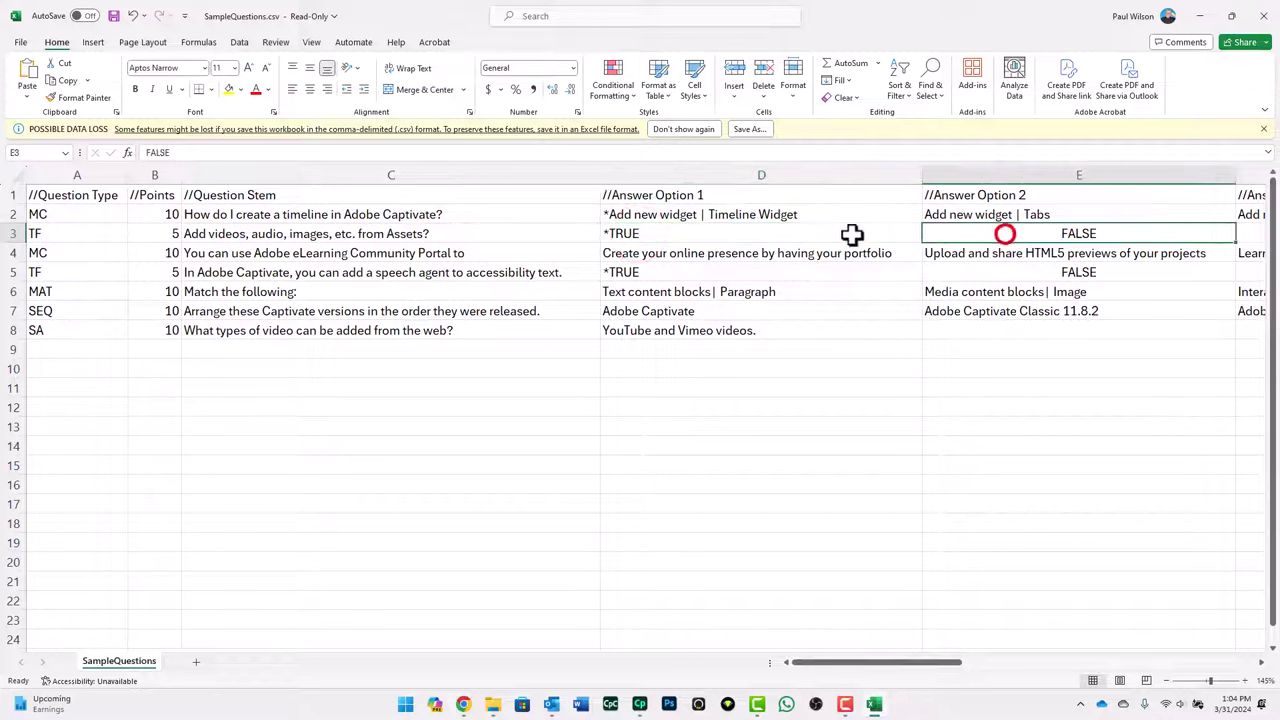
pyautogui.click(706, 236)
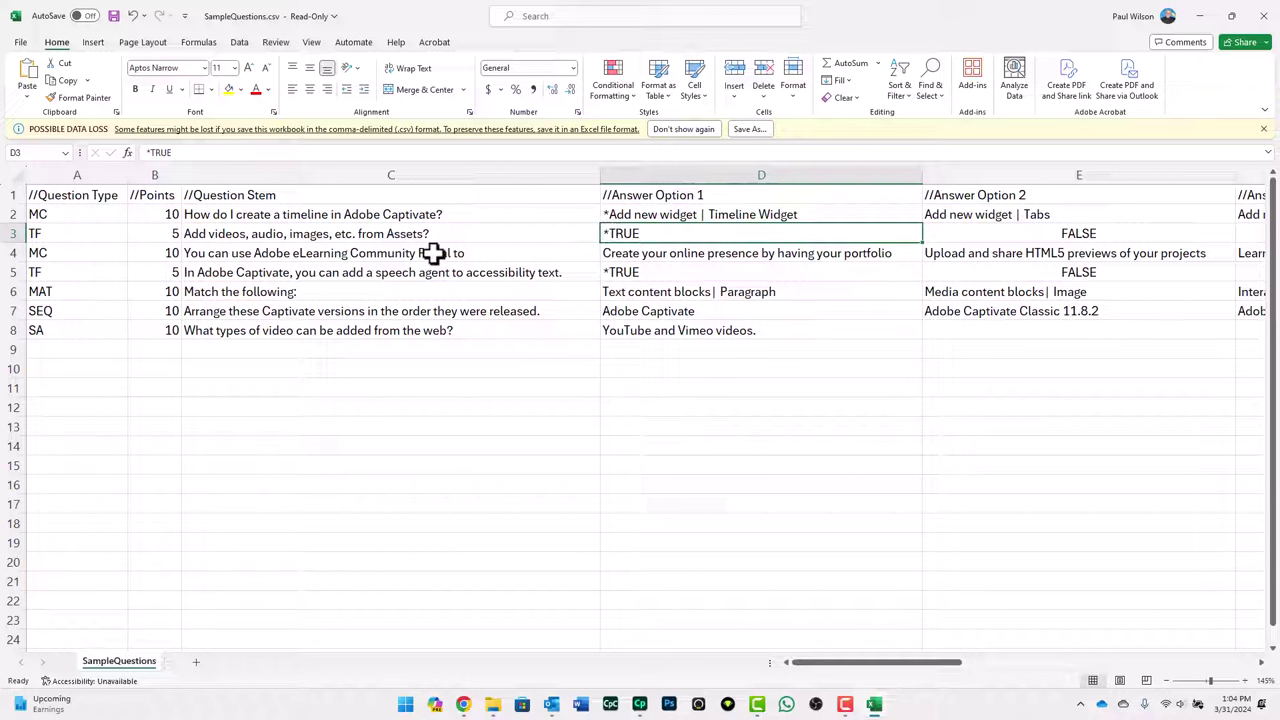
pyautogui.click(634, 254)
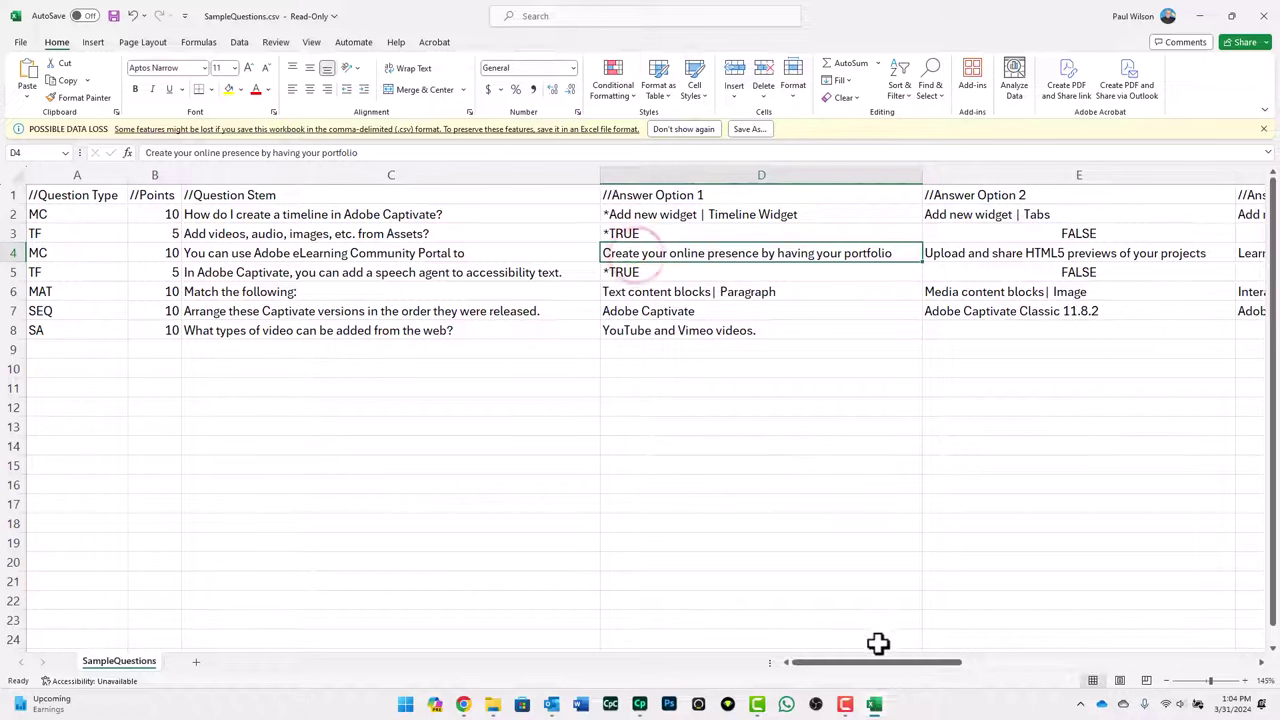
pyautogui.moveTo(878, 662)
pyautogui.mouseDown()
pyautogui.moveTo(1000, 672)
pyautogui.moveTo(876, 668)
pyautogui.mouseUp()
pyautogui.click(640, 270)
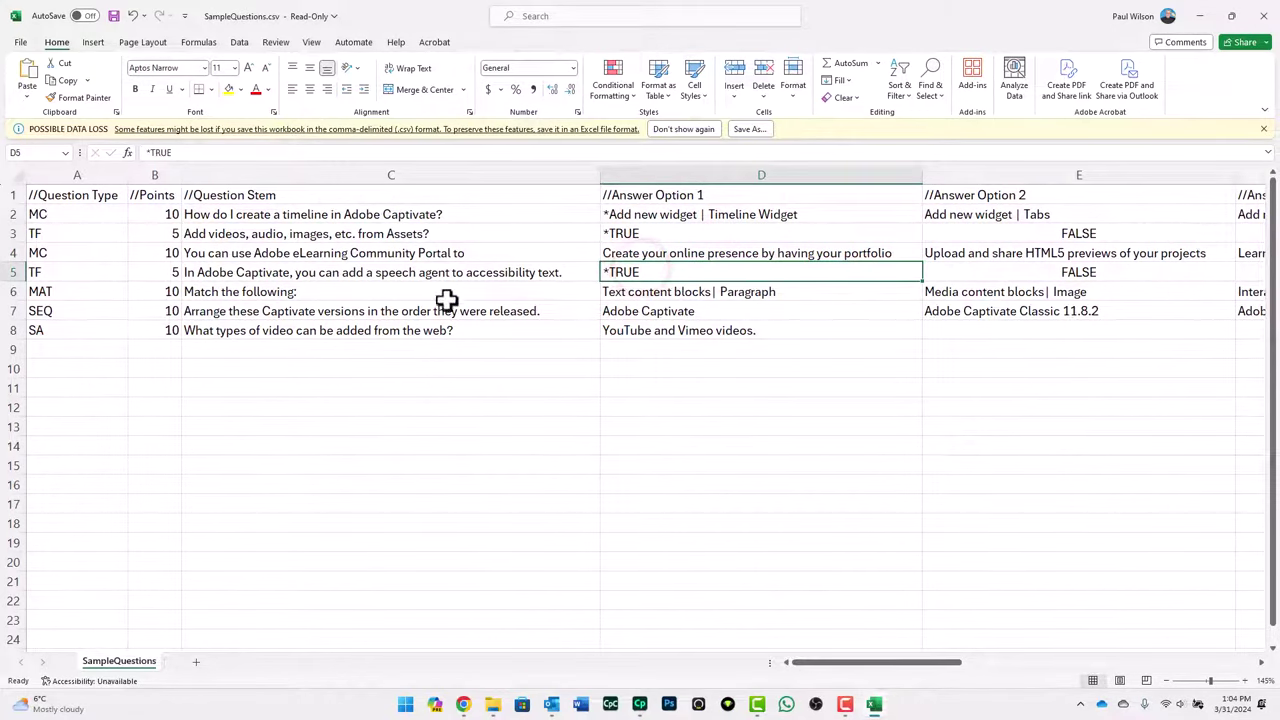
# - Compare the Answer Option 1 entry of the matching question in row 6 with that of the multiple-choice question in row 2
pyautogui.click(689, 291)
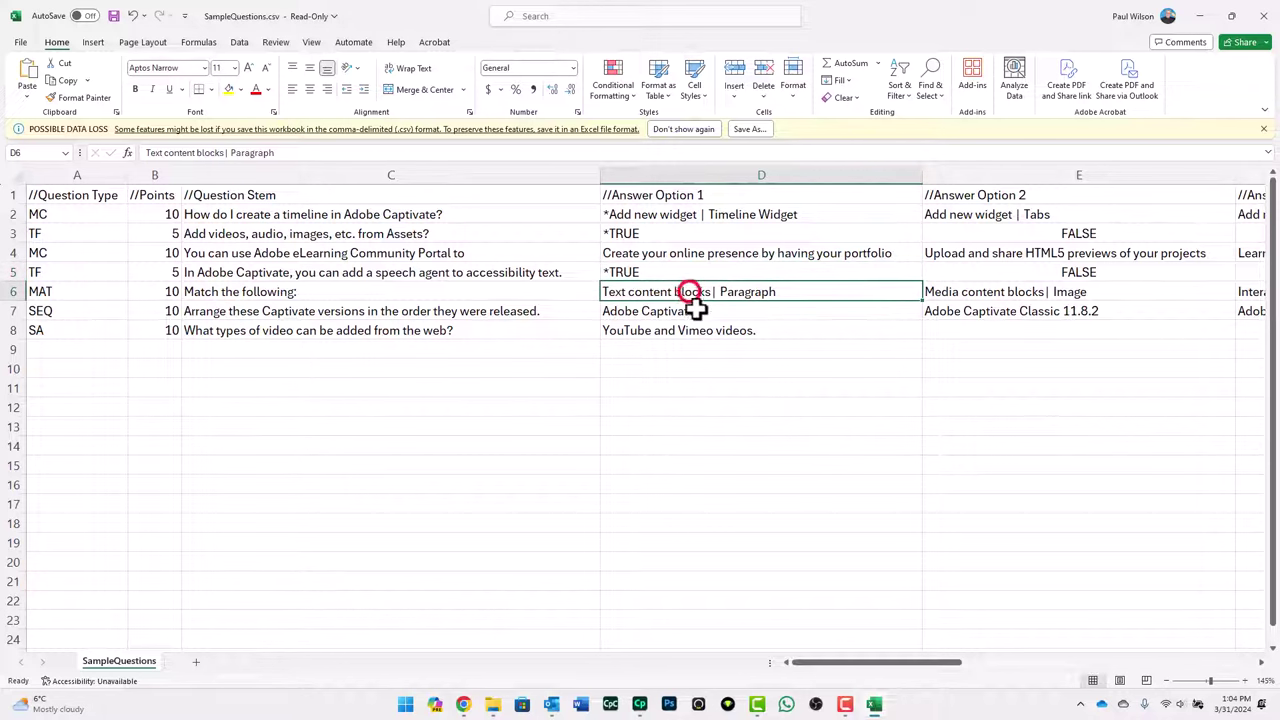
pyautogui.click(706, 215)
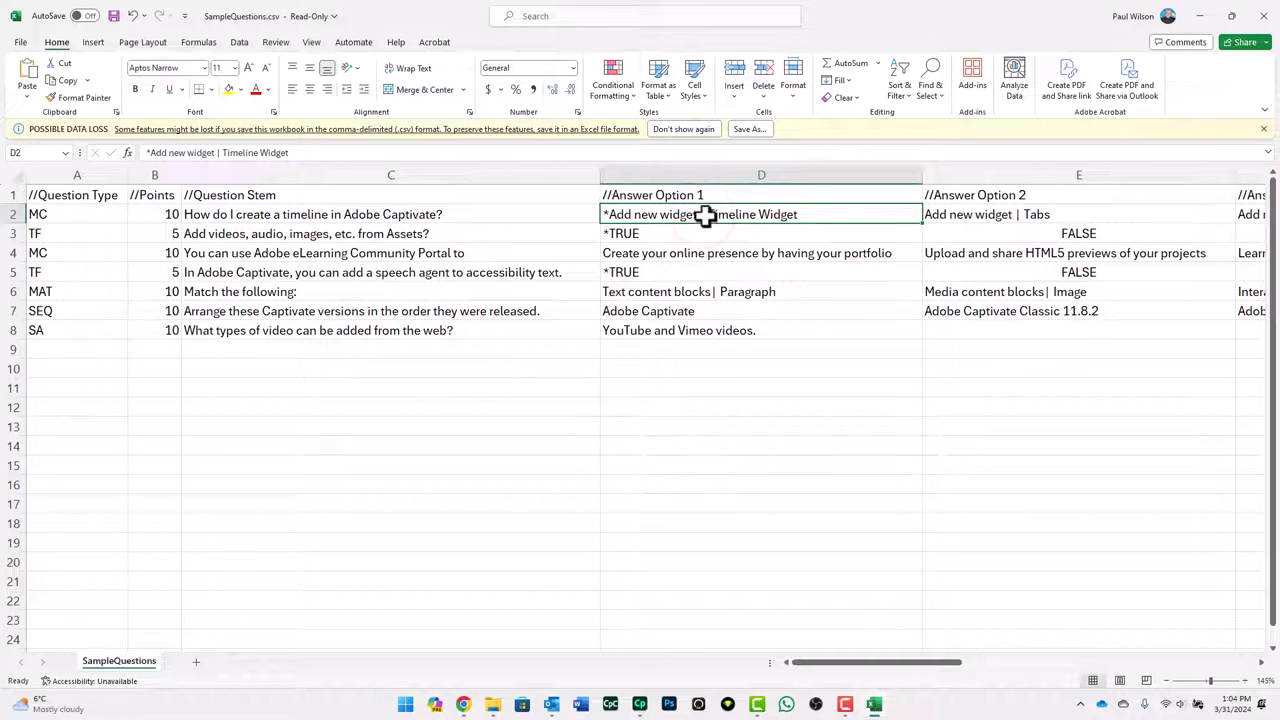
pyautogui.click(706, 291)
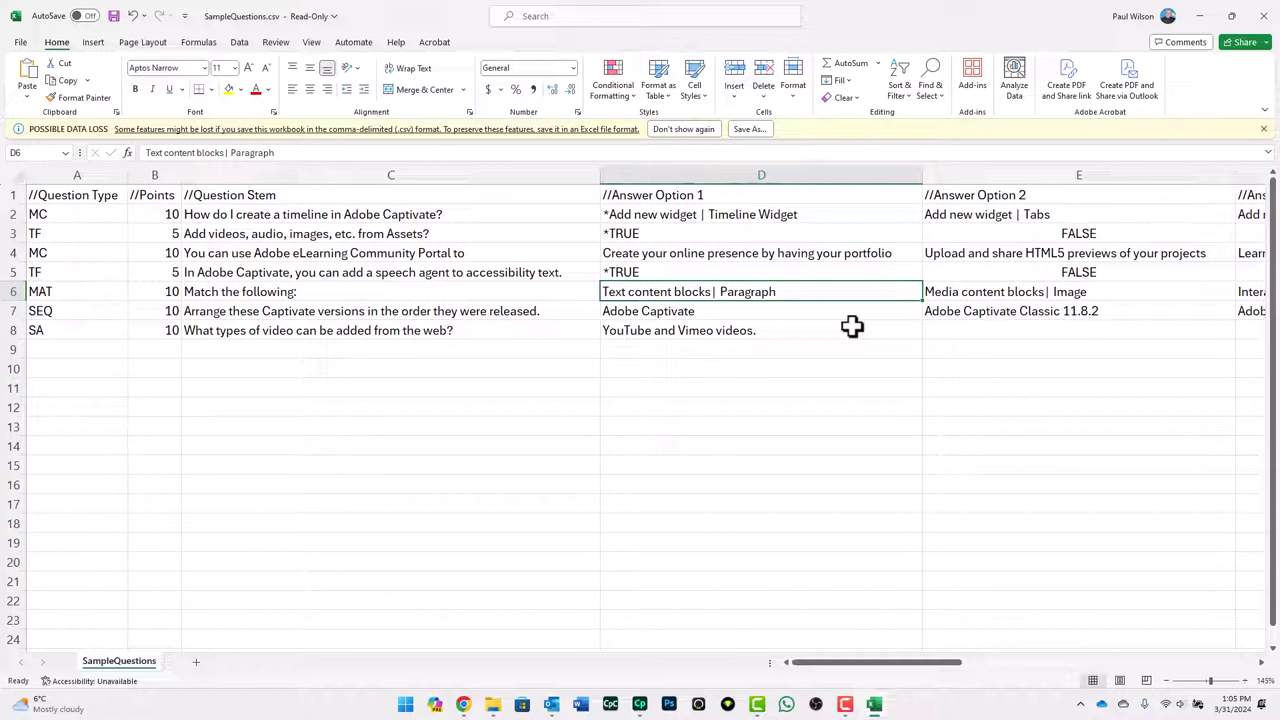
# - Review the order of the answer options for the sequence question in cells D7 to F7
pyautogui.click(665, 310)
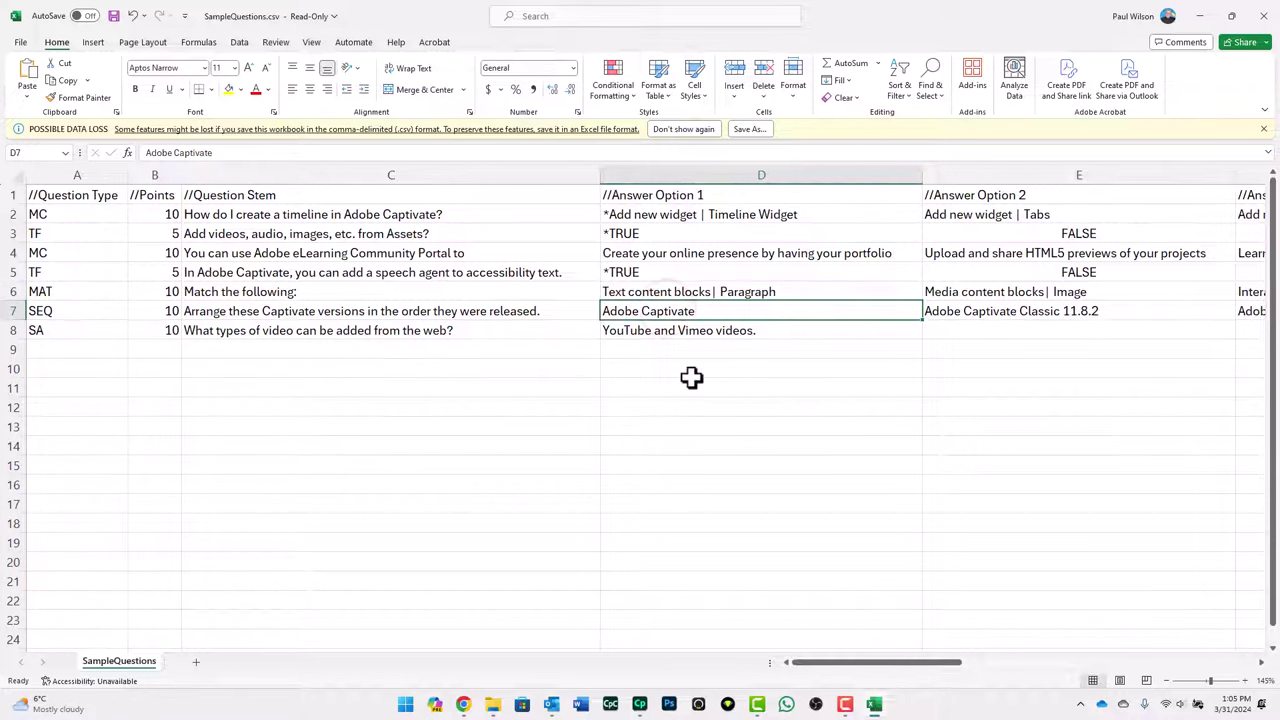
pyautogui.press('Right')
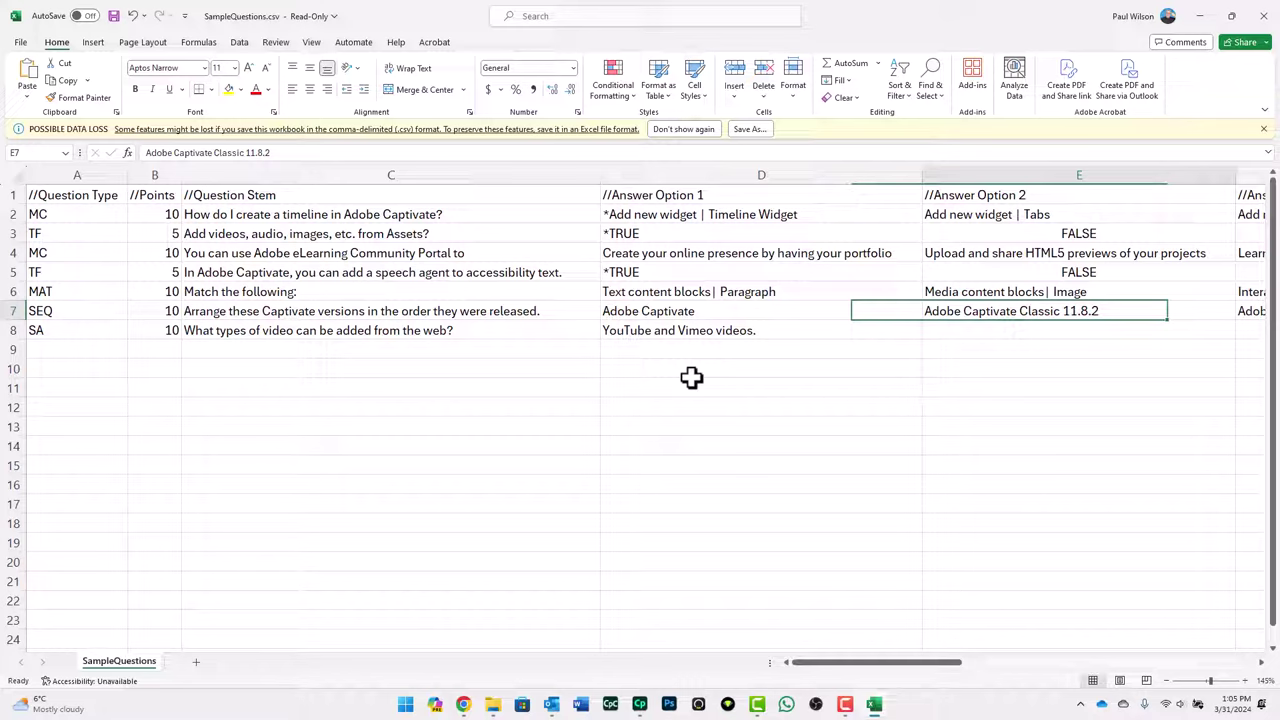
pyautogui.press('Right')
pyautogui.press('Left')
pyautogui.press('Left')
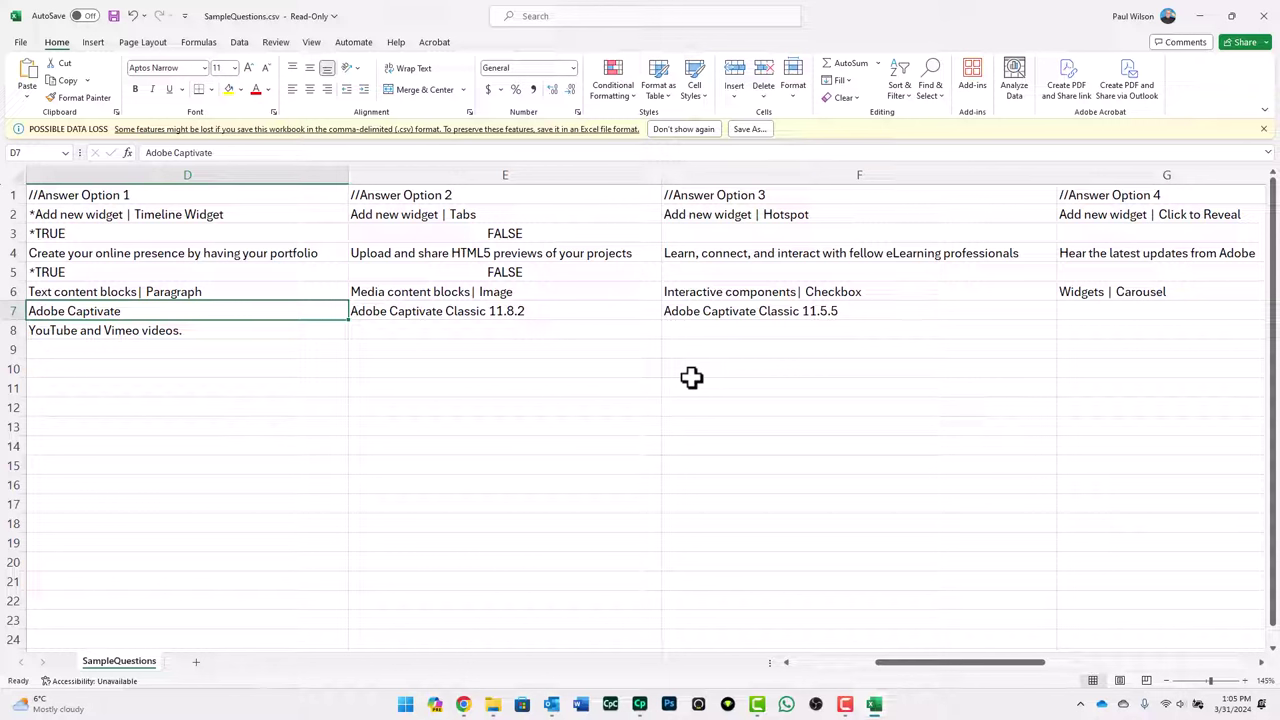
pyautogui.press('Right')
pyautogui.press('Right')
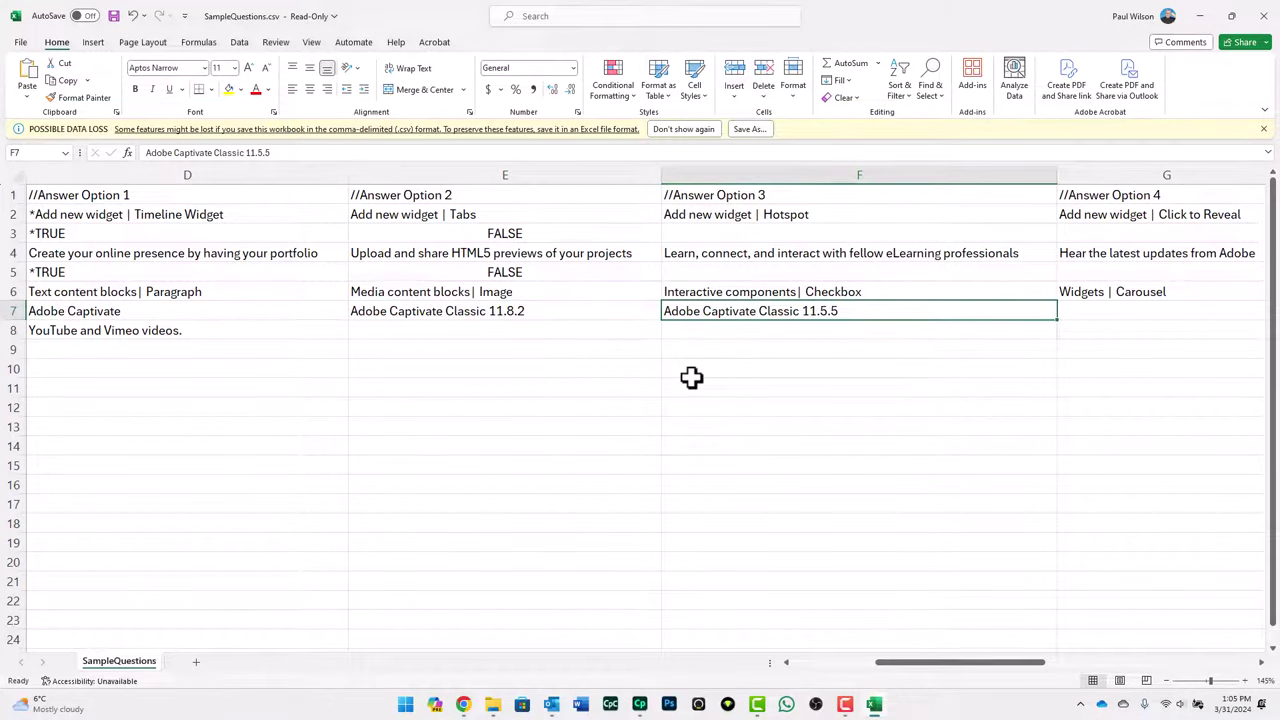
# - Check the Answer Option 1 entry of the short answer question in cell D8
pyautogui.press('Home')
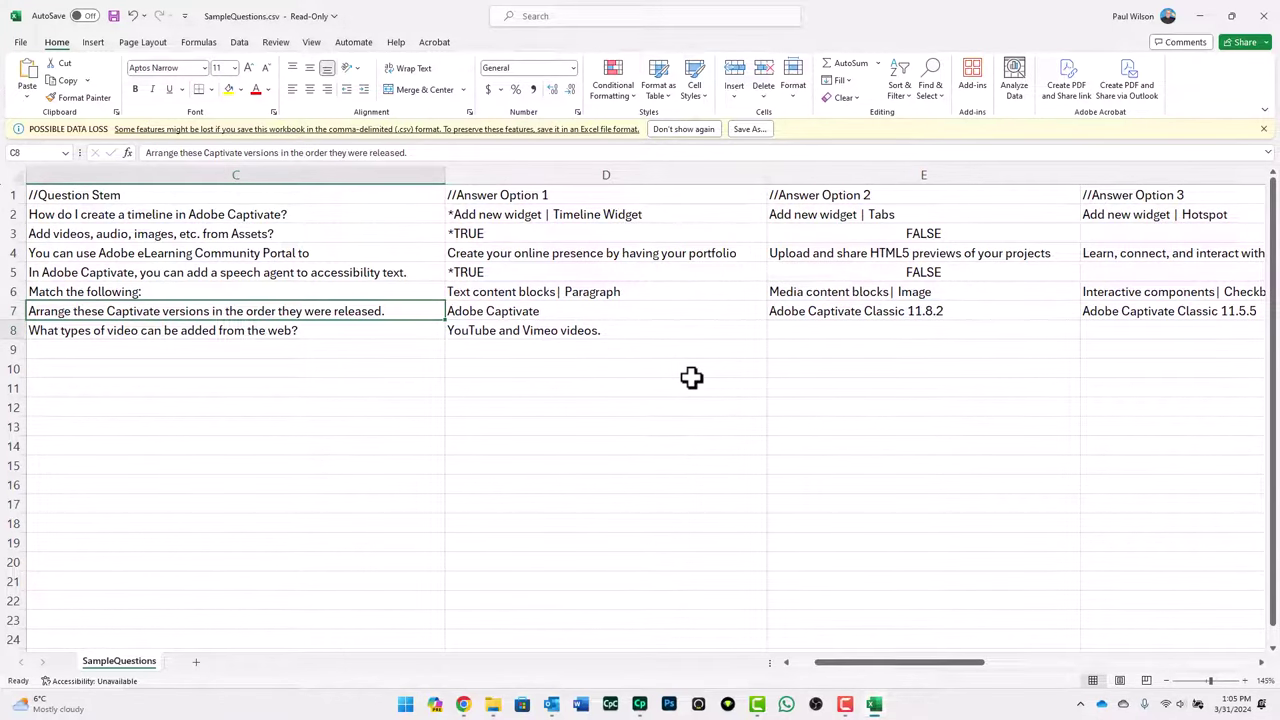
pyautogui.press('Down')
pyautogui.press('Home')
pyautogui.press('Right')
pyautogui.press('Right')
pyautogui.press('Right')
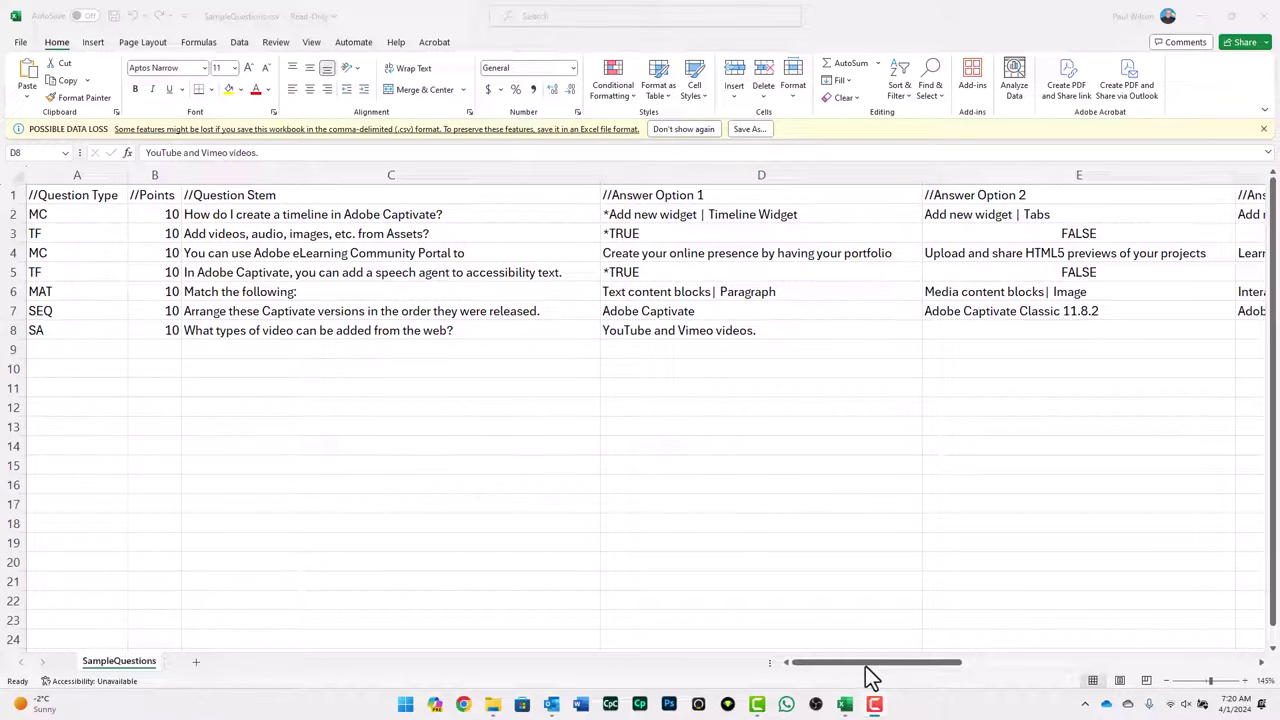
# - Examine the Slide Type codes in column S for the first question and the question in row 4
pyautogui.click(864, 666)
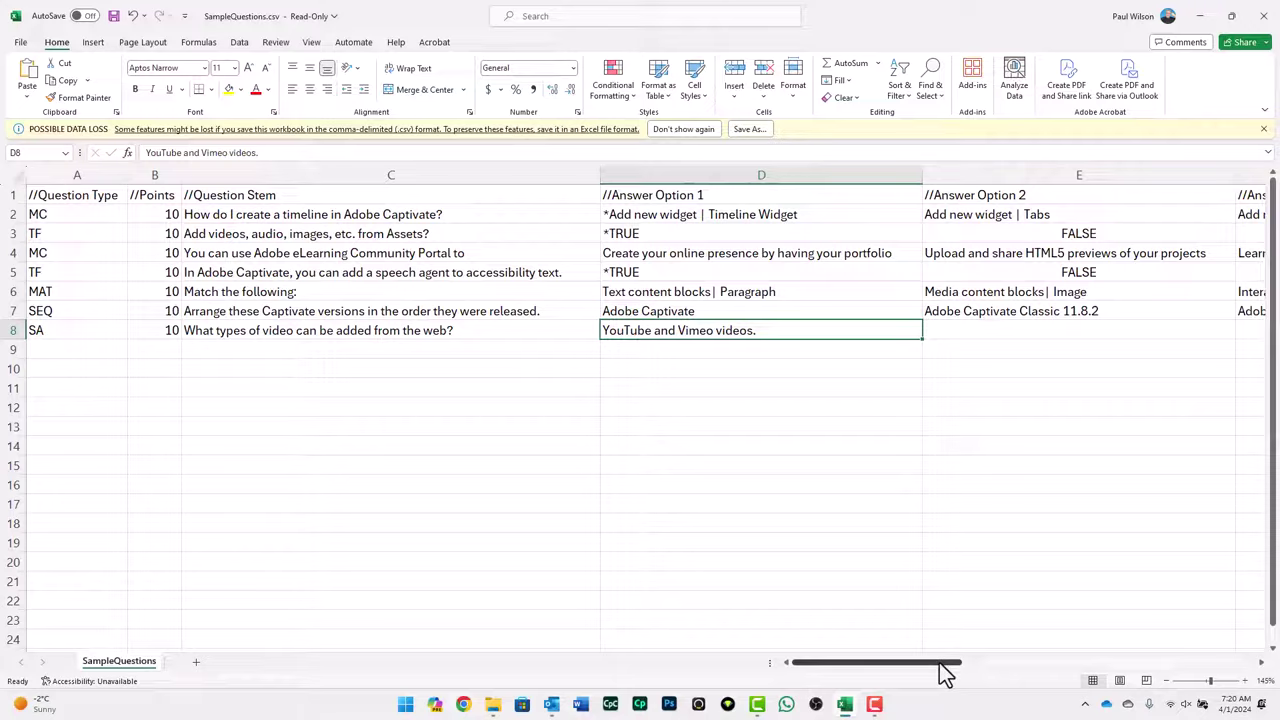
pyautogui.moveTo(941, 668); pyautogui.dragTo(1244, 678)
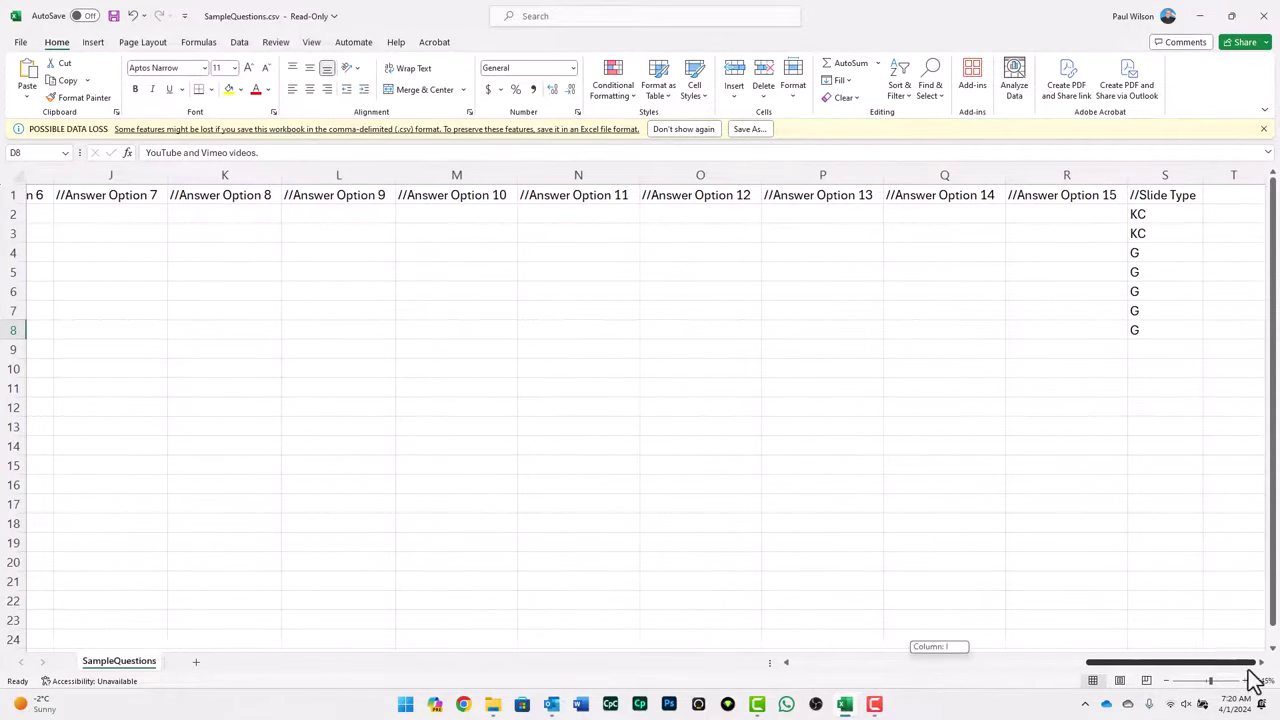
pyautogui.click(1160, 213)
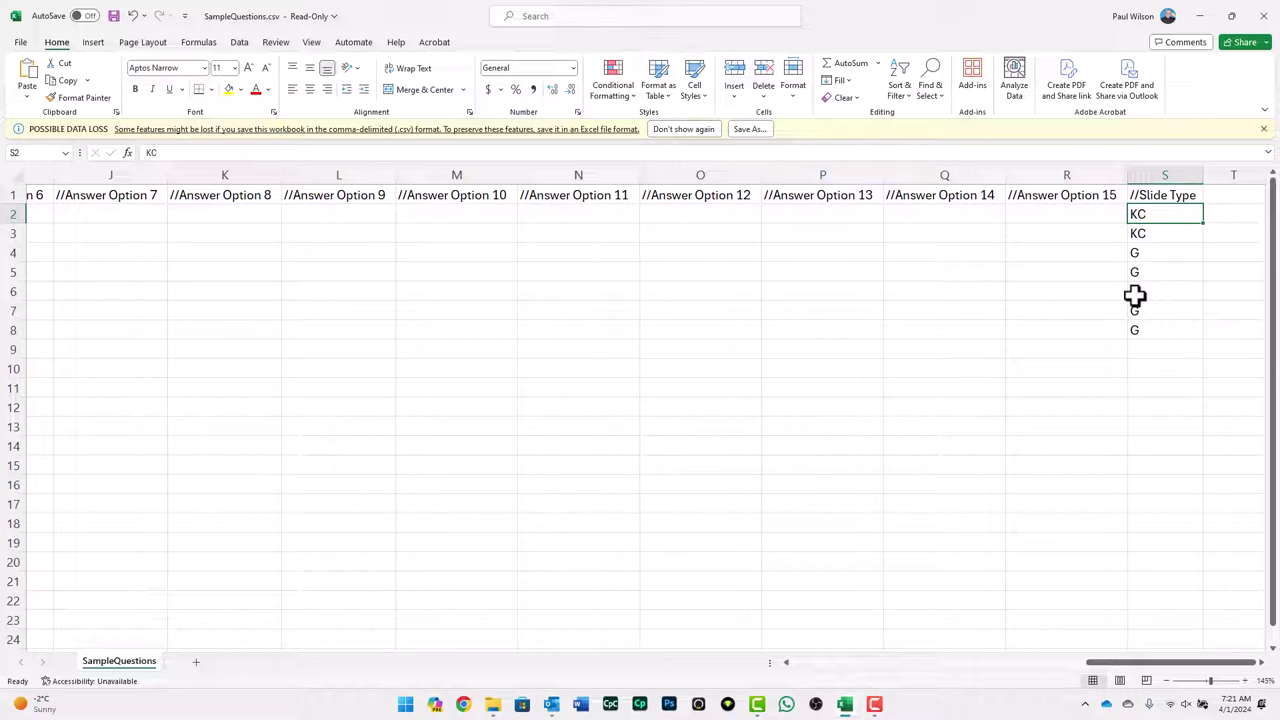
pyautogui.click(1152, 254)
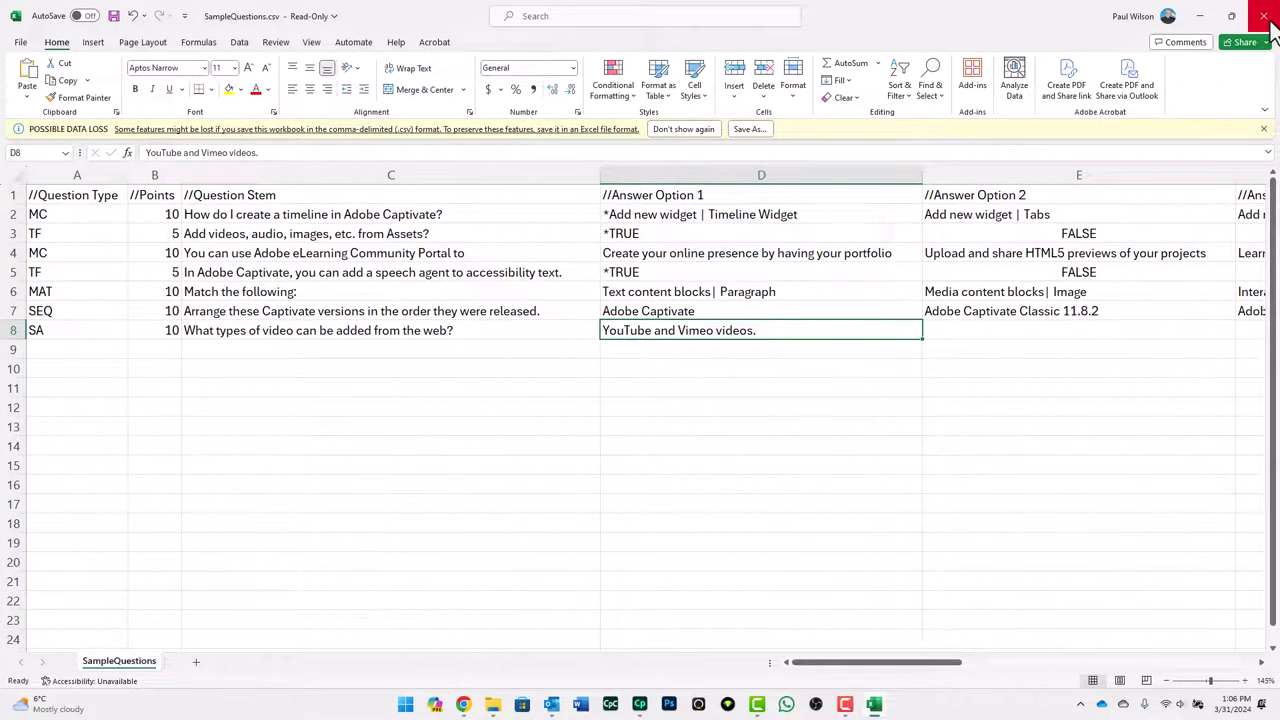
# - Close the SampleQuestions.csv workbook without saving the changes
pyautogui.click(1264, 16)
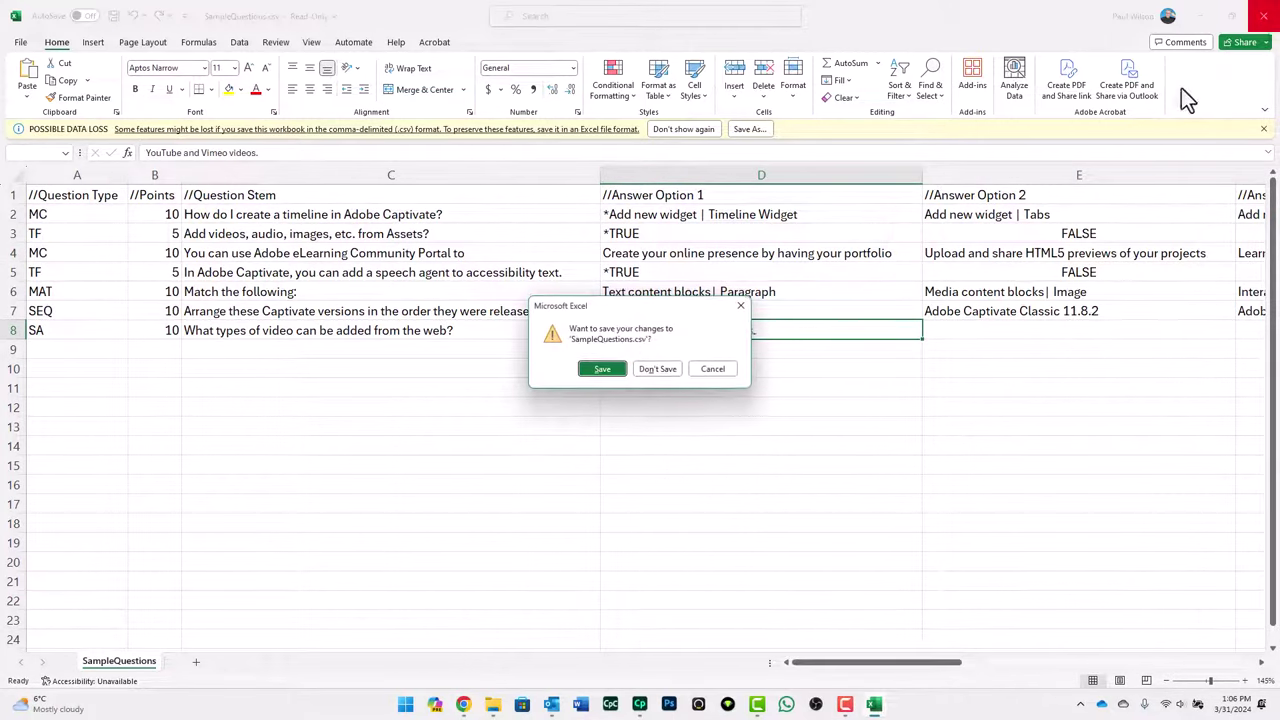
pyautogui.click(657, 369)
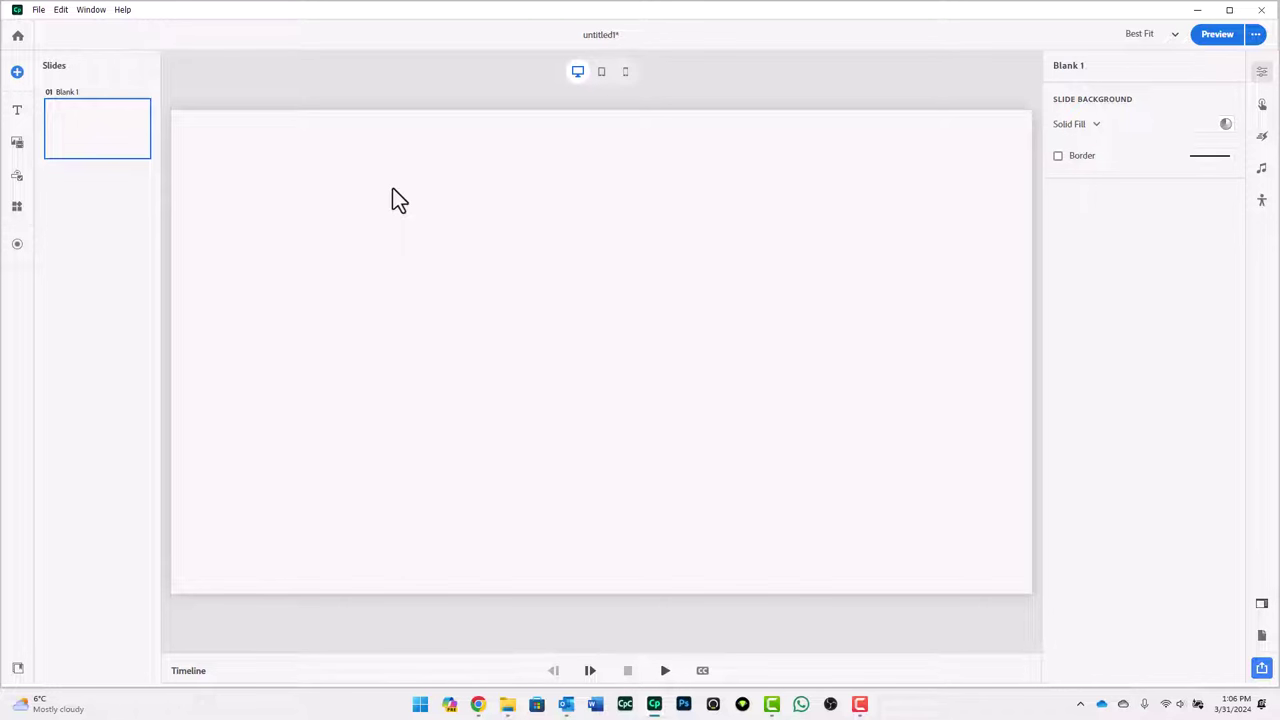
# - In Adobe Captivate, import question slides from SampleQuestions.csv in C:\Program Files\Adobe\Adobe Captivate\Gallery\Quiz
pyautogui.click(18, 74)
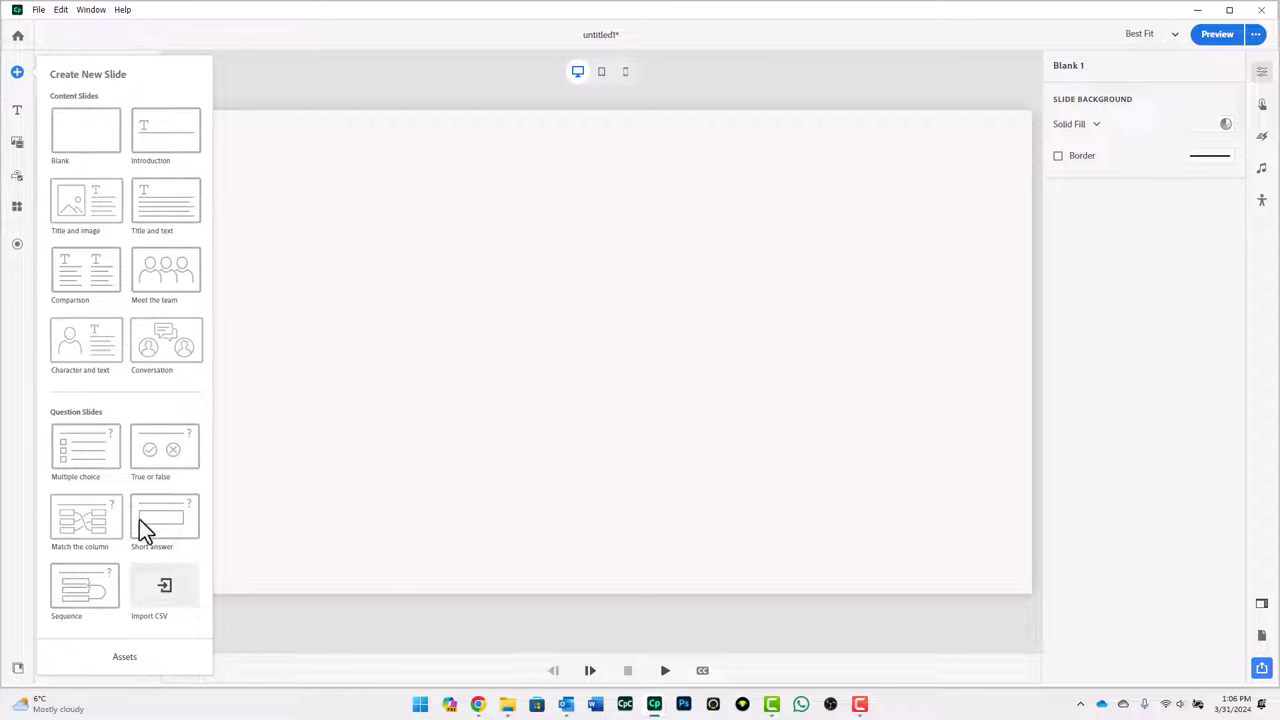
pyautogui.click(176, 591)
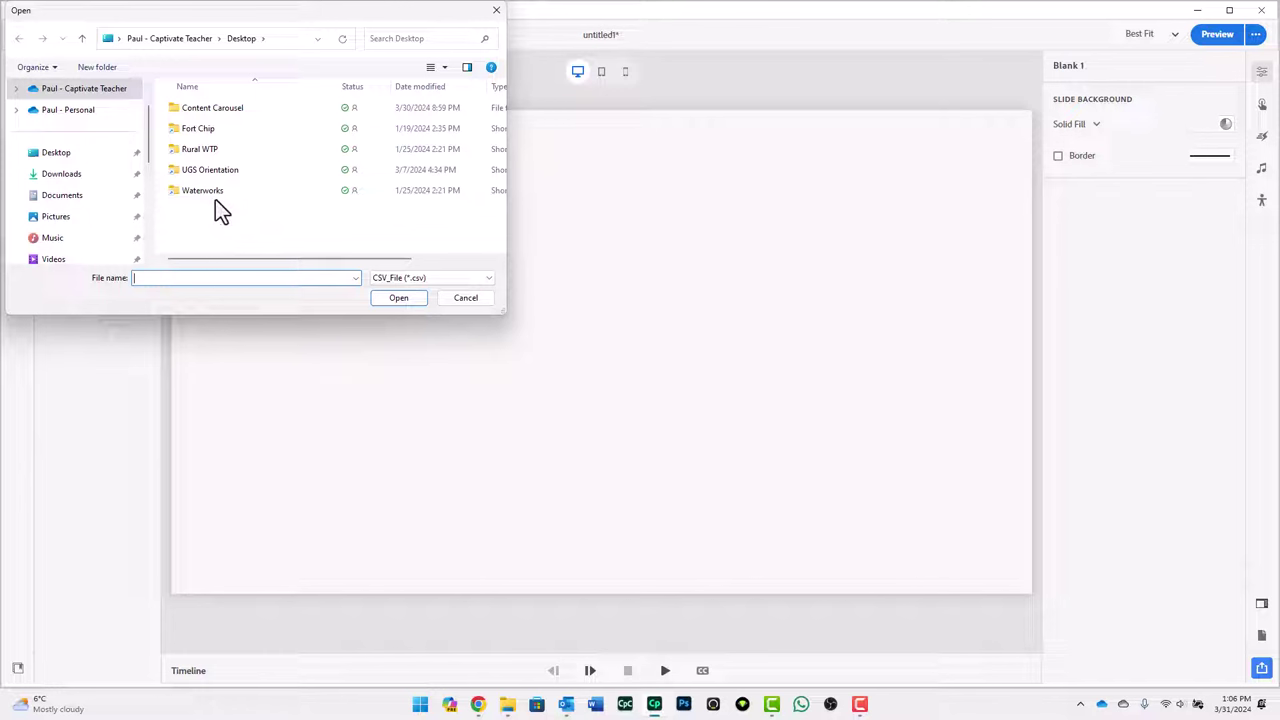
pyautogui.click(150, 216)
pyautogui.moveTo(150, 212)
pyautogui.mouseDown()
pyautogui.moveTo(150, 236)
pyautogui.moveTo(149, 206)
pyautogui.moveTo(155, 225)
pyautogui.mouseUp()
pyautogui.click(50, 216)
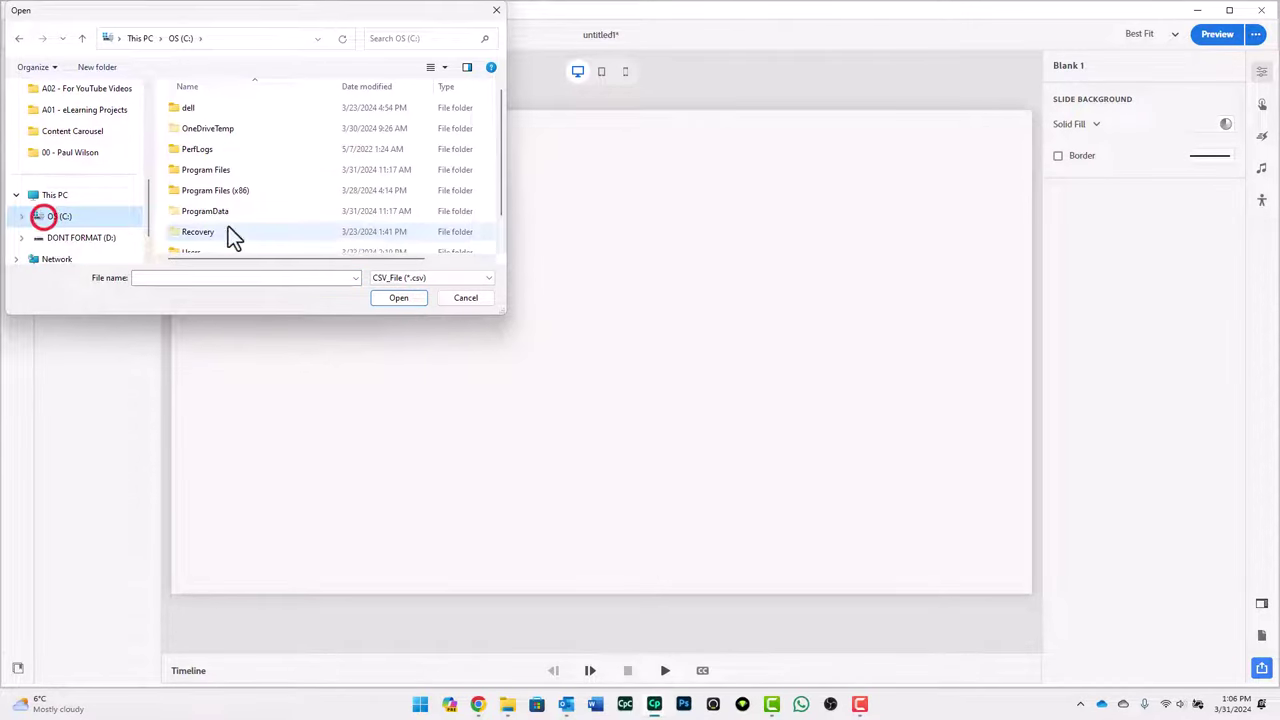
pyautogui.doubleClick(198, 169)
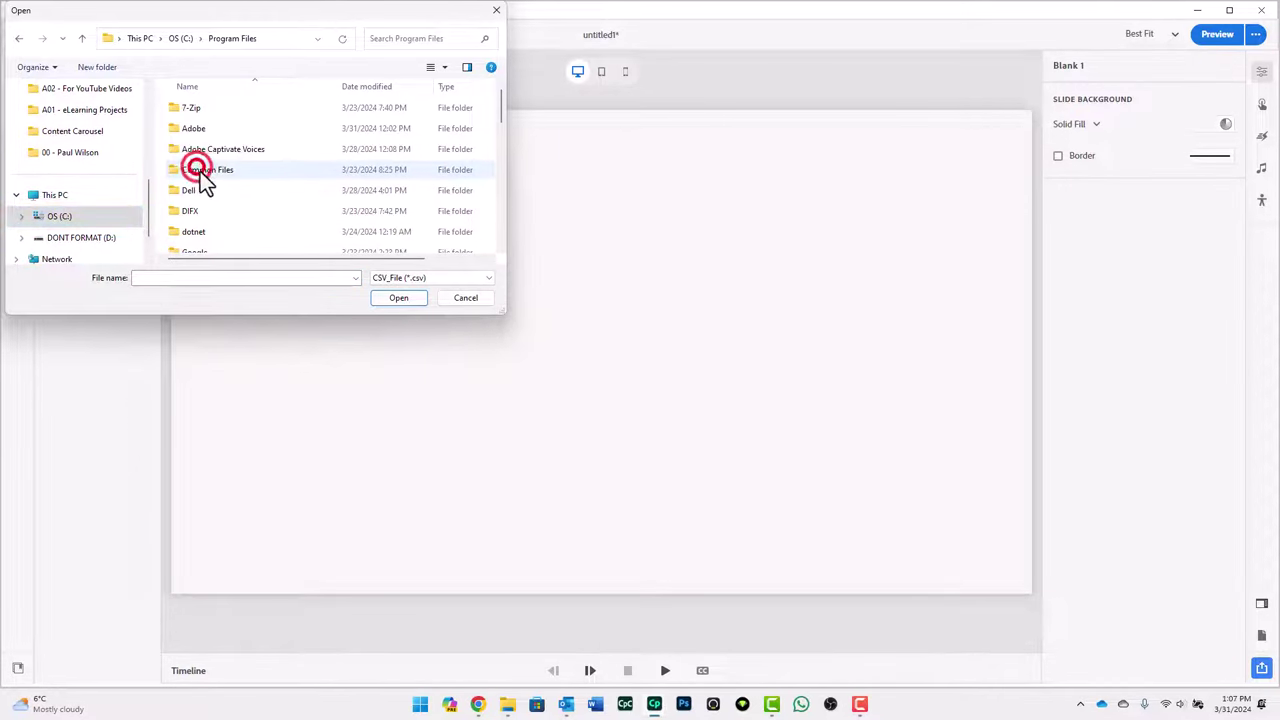
pyautogui.doubleClick(204, 131)
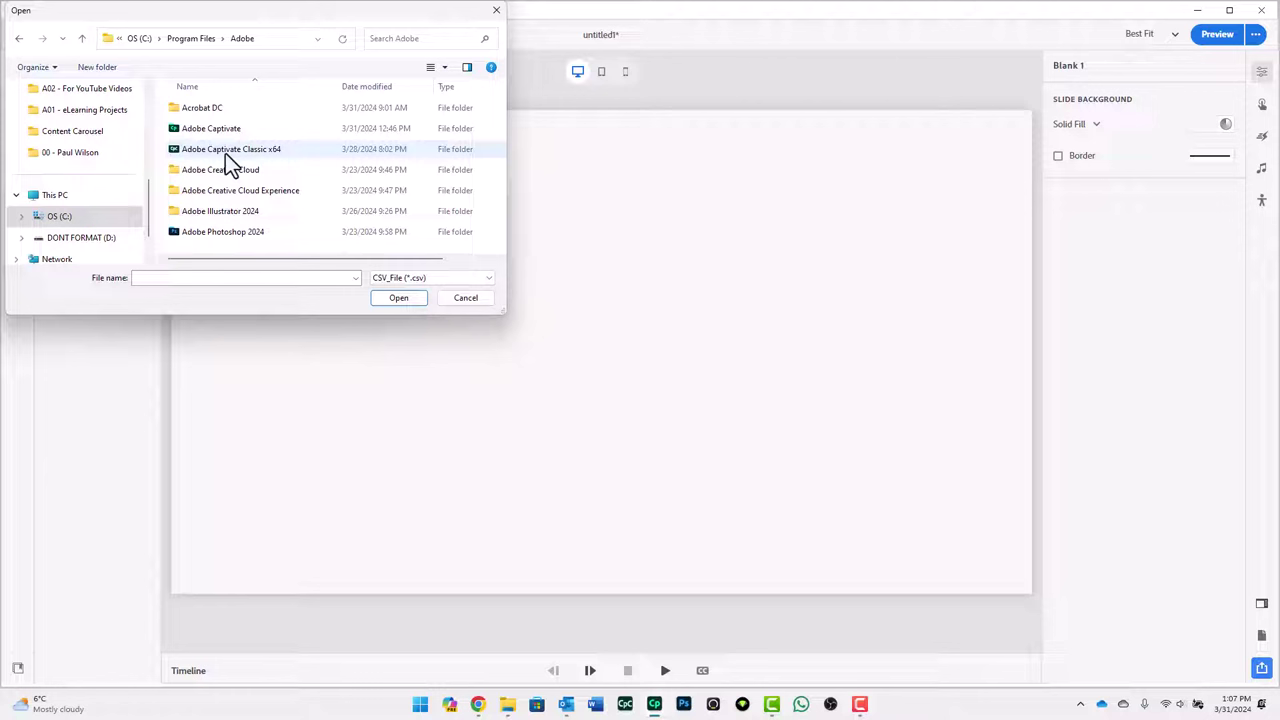
pyautogui.doubleClick(238, 129)
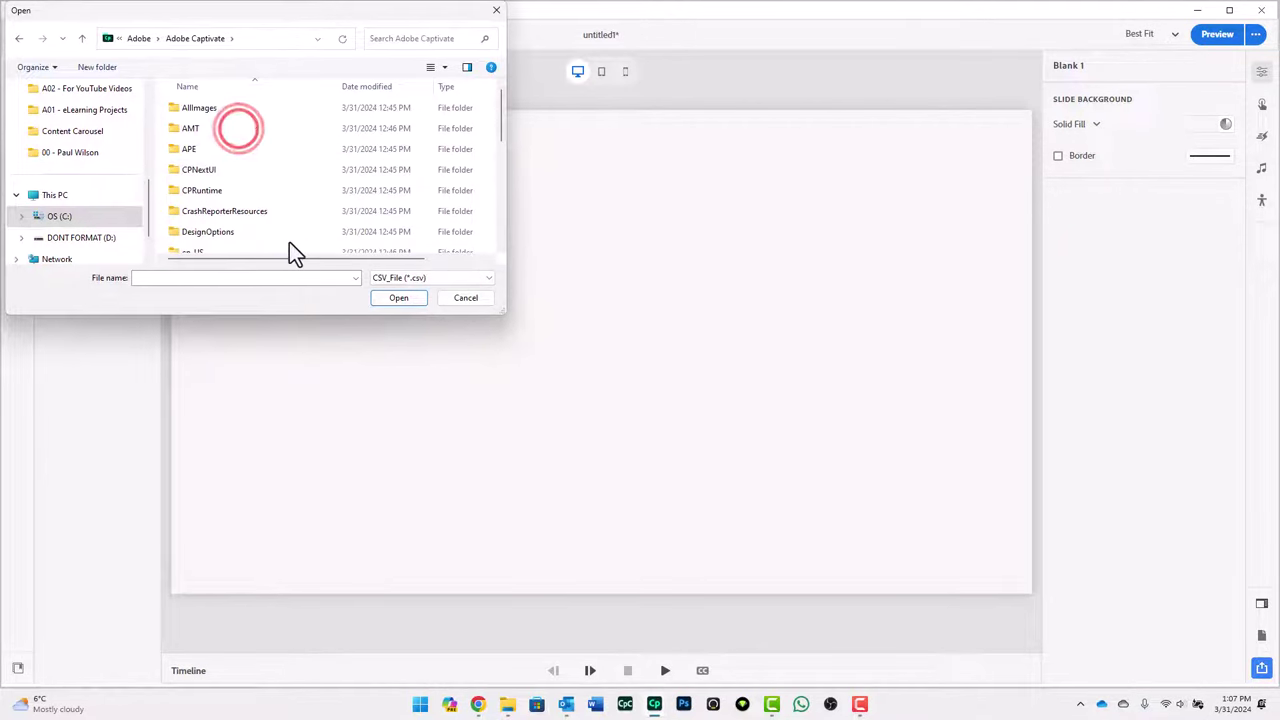
pyautogui.scroll(-2, 298, 173)
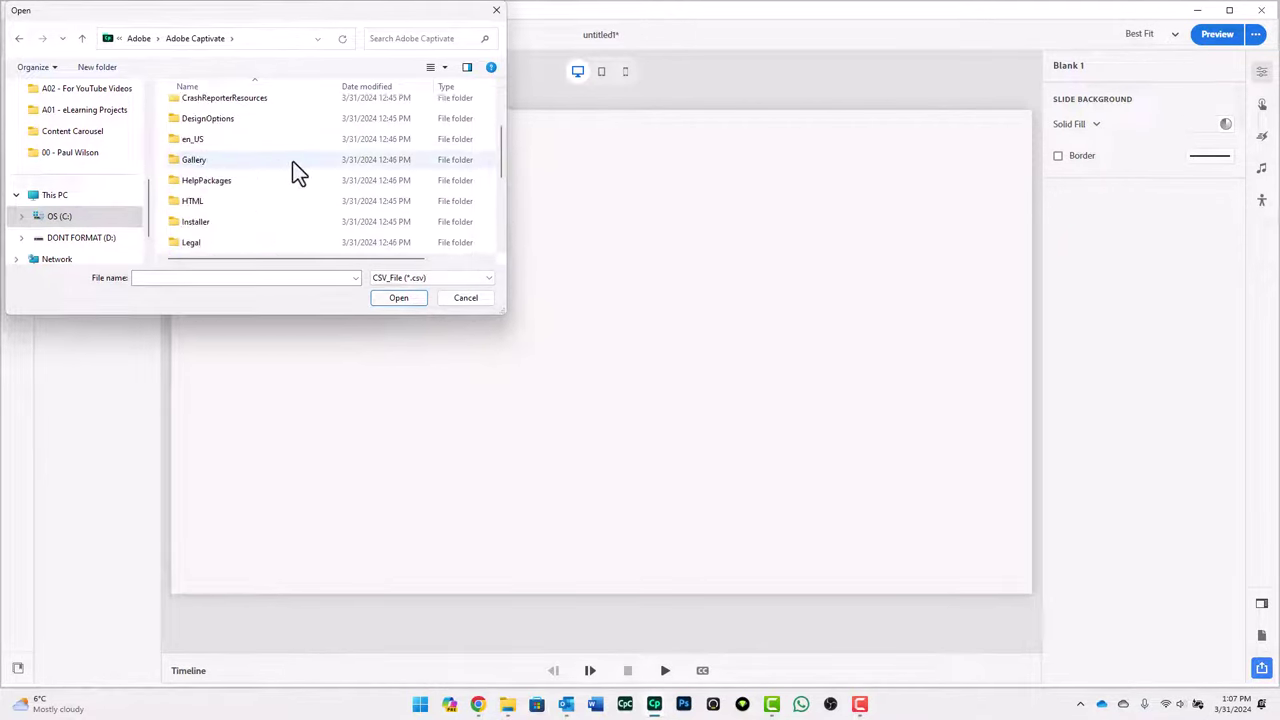
pyautogui.doubleClick(292, 160)
pyautogui.doubleClick(232, 166)
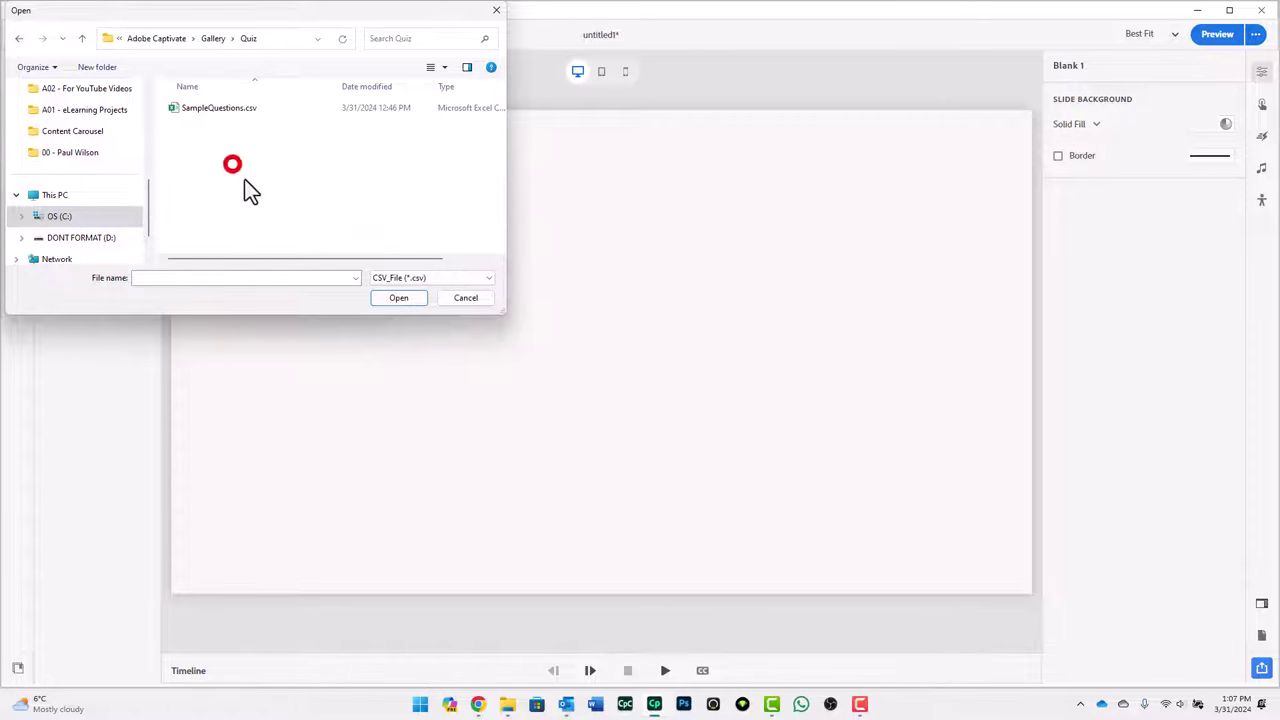
pyautogui.click(254, 108)
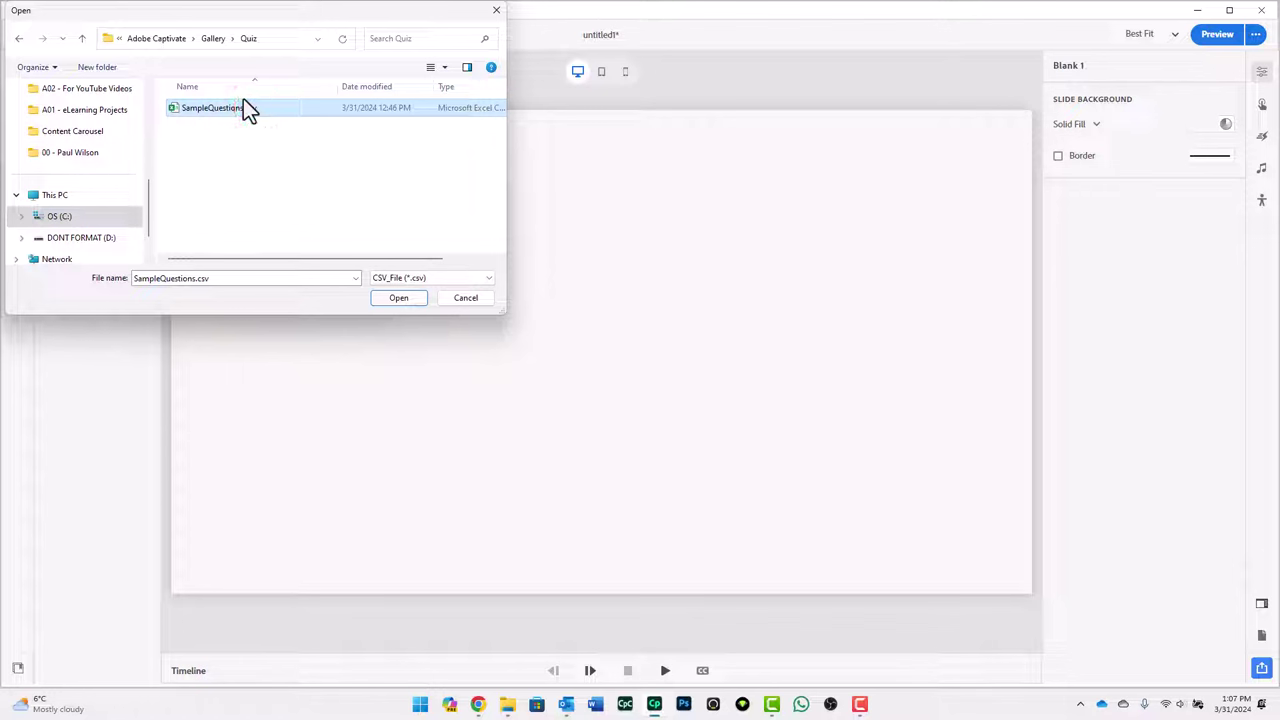
pyautogui.click(399, 297)
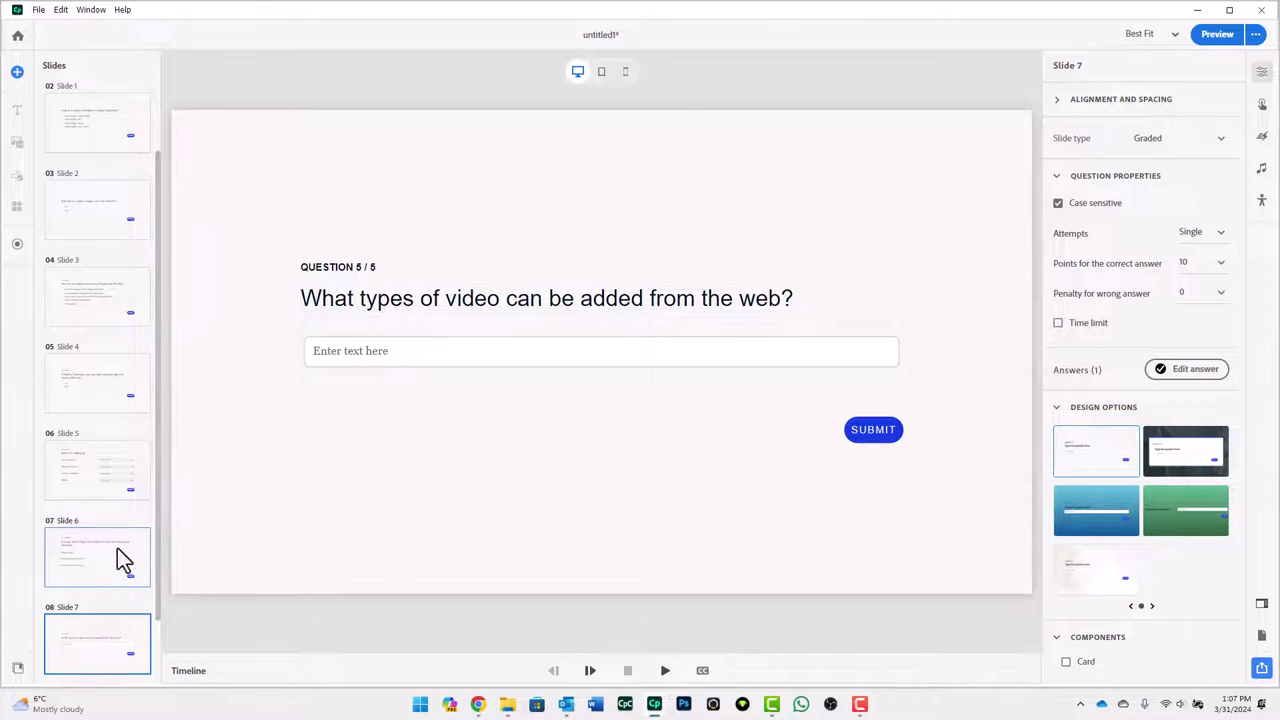
# - Set the number of attempts to 3 for the matching question on Slide 5
pyautogui.click(106, 472)
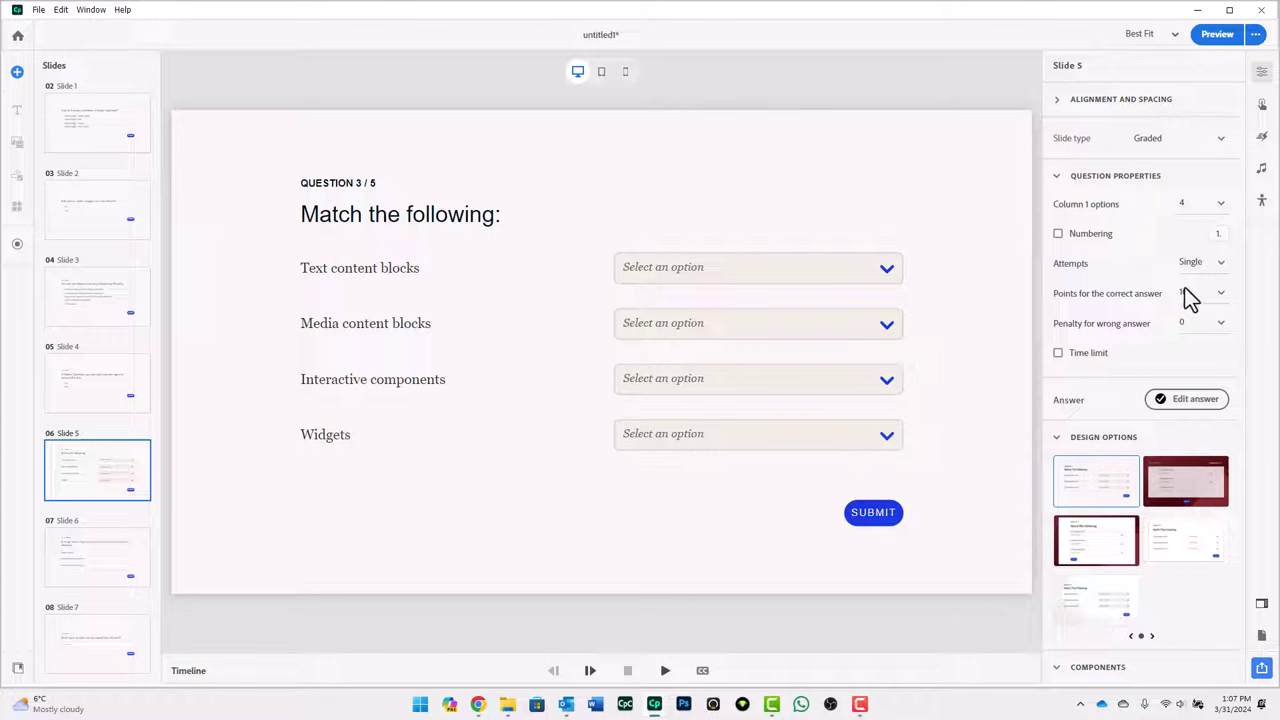
pyautogui.click(1204, 266)
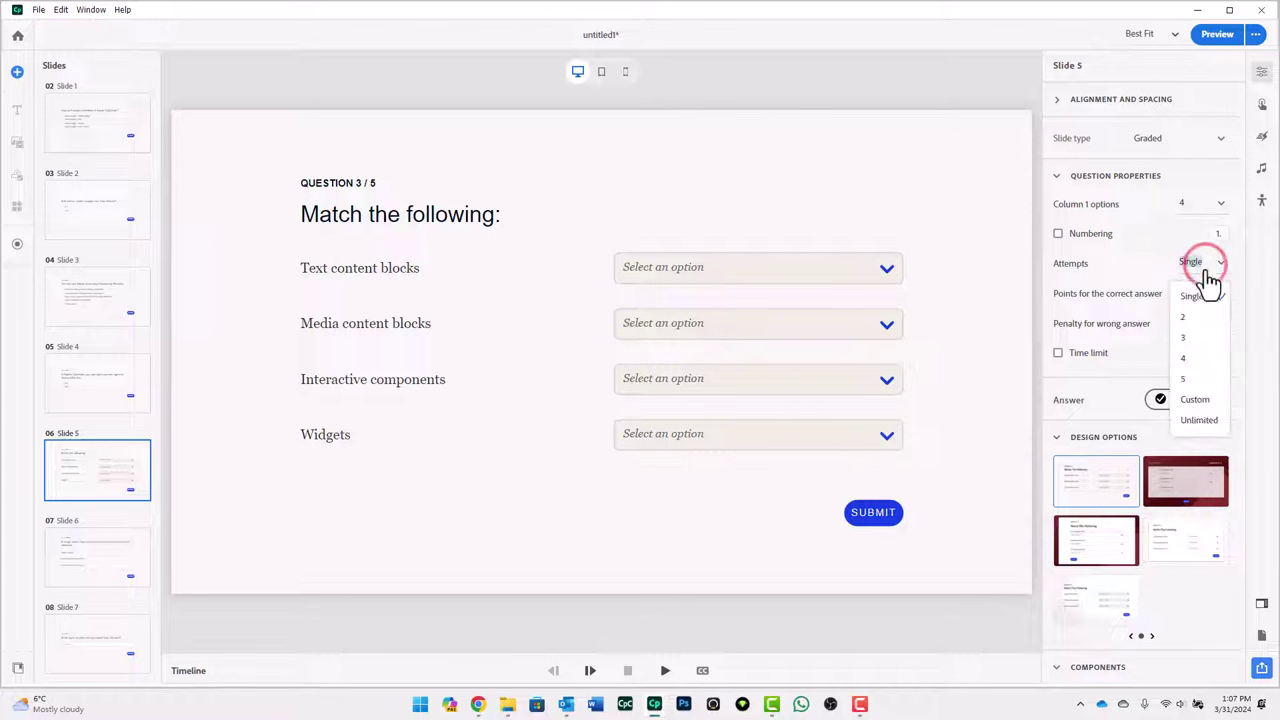
pyautogui.click(1206, 338)
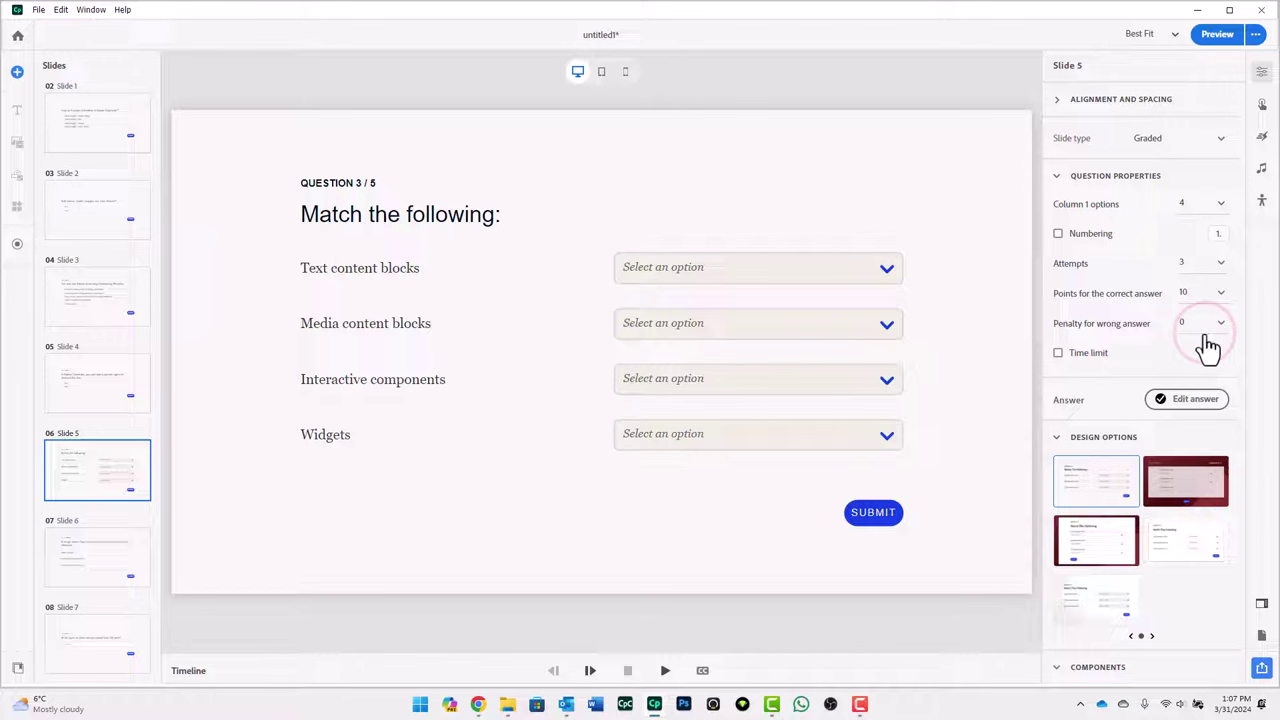
# - Review the imported true/false question on Slide 4 and the multiple-choice question on Slide 3
pyautogui.click(87, 375)
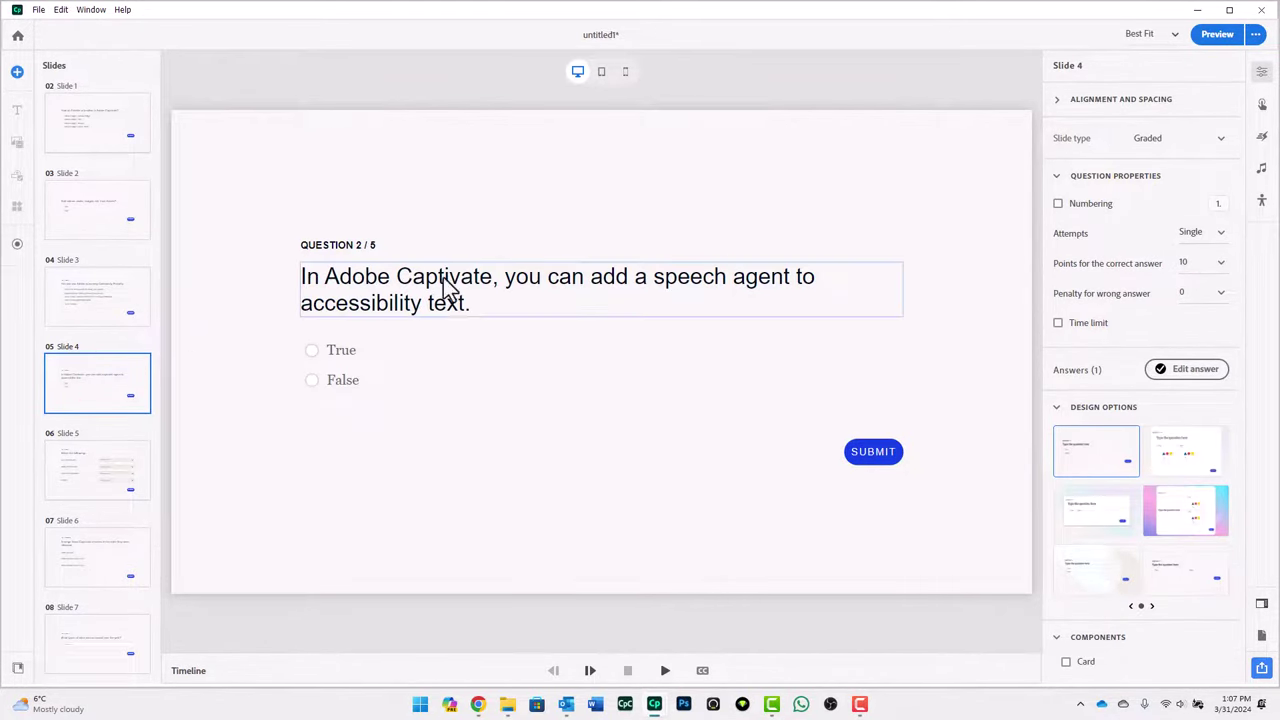
pyautogui.click(102, 310)
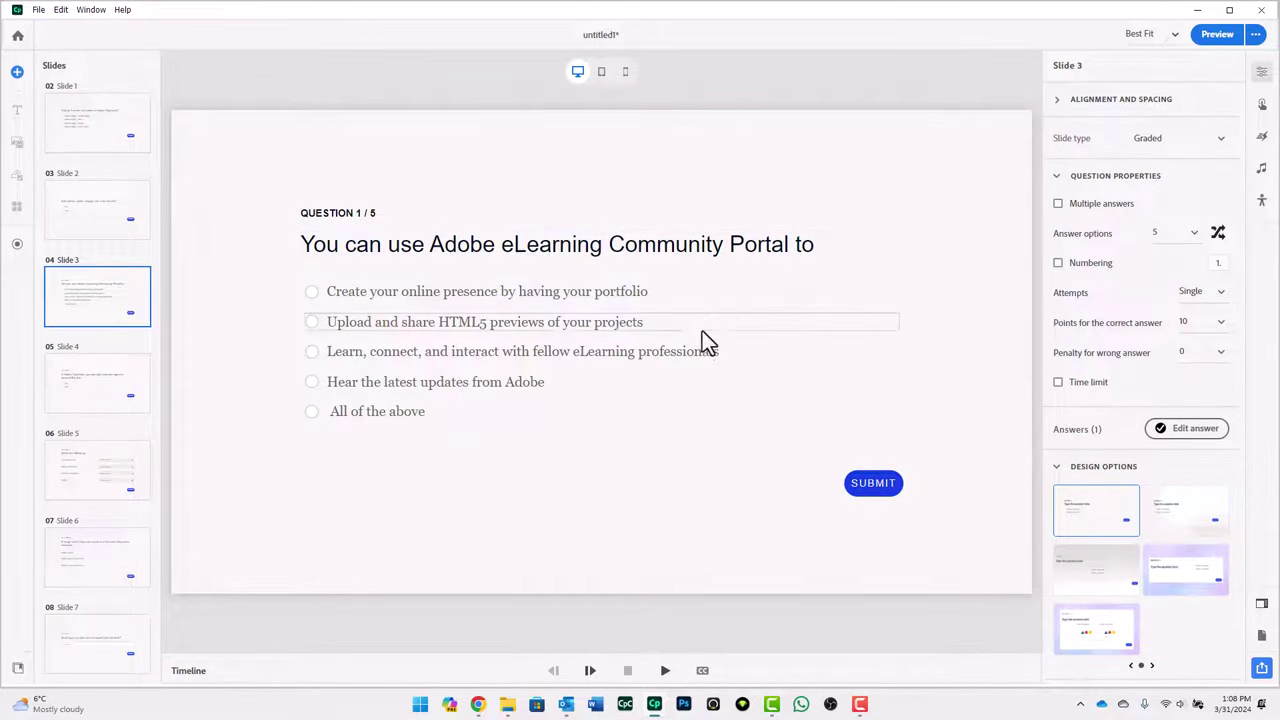
# - Check which option is marked as the correct answer for the multiple-choice question on Slide 3
pyautogui.click(1194, 432)
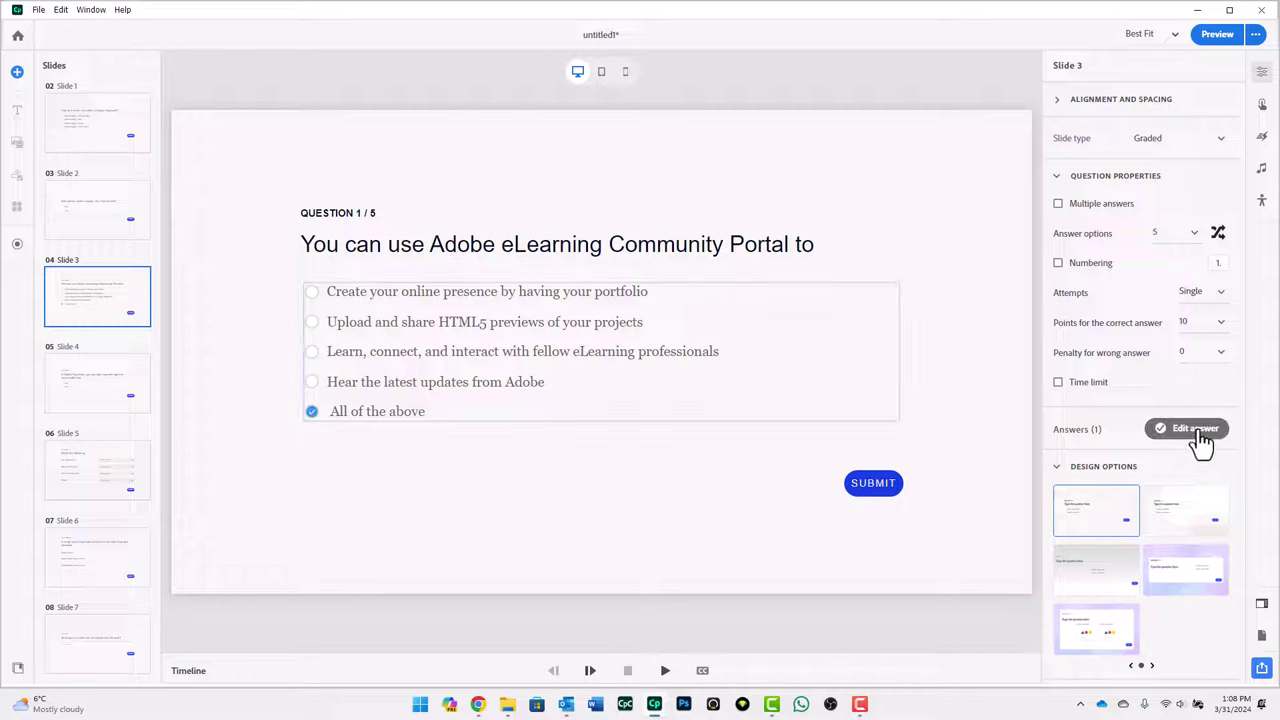
pyautogui.click(1195, 440)
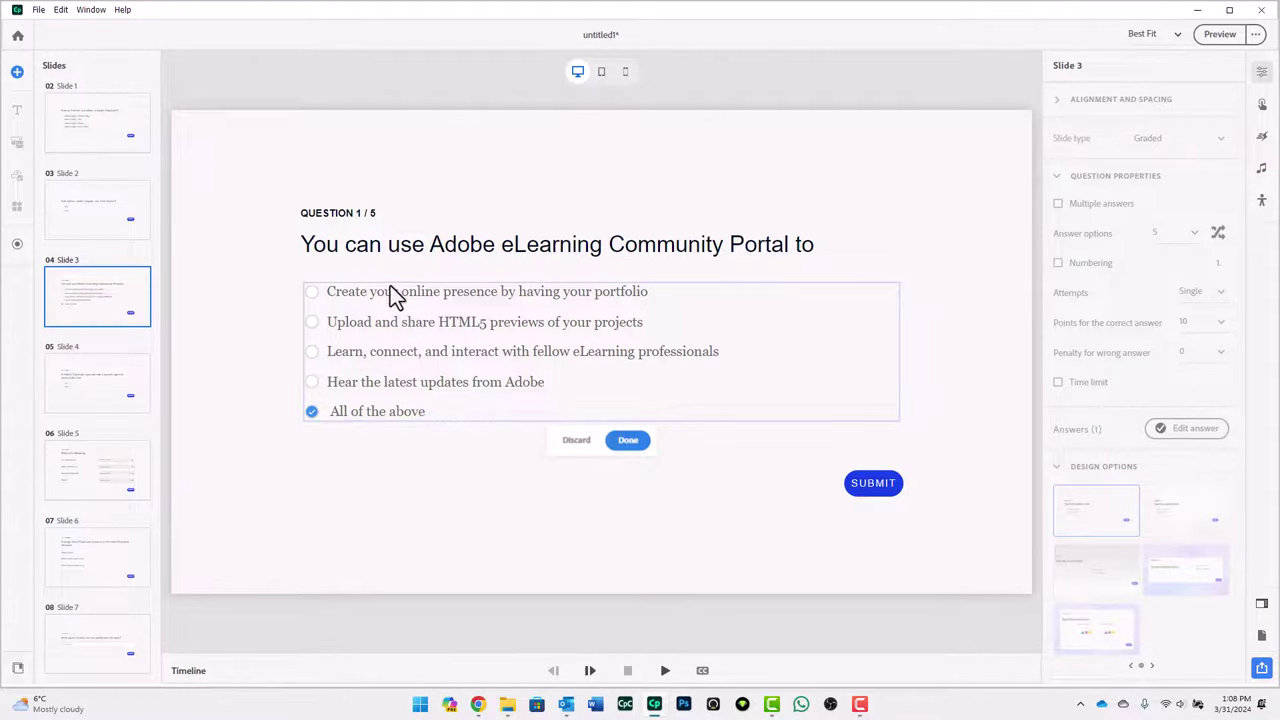
pyautogui.click(963, 366)
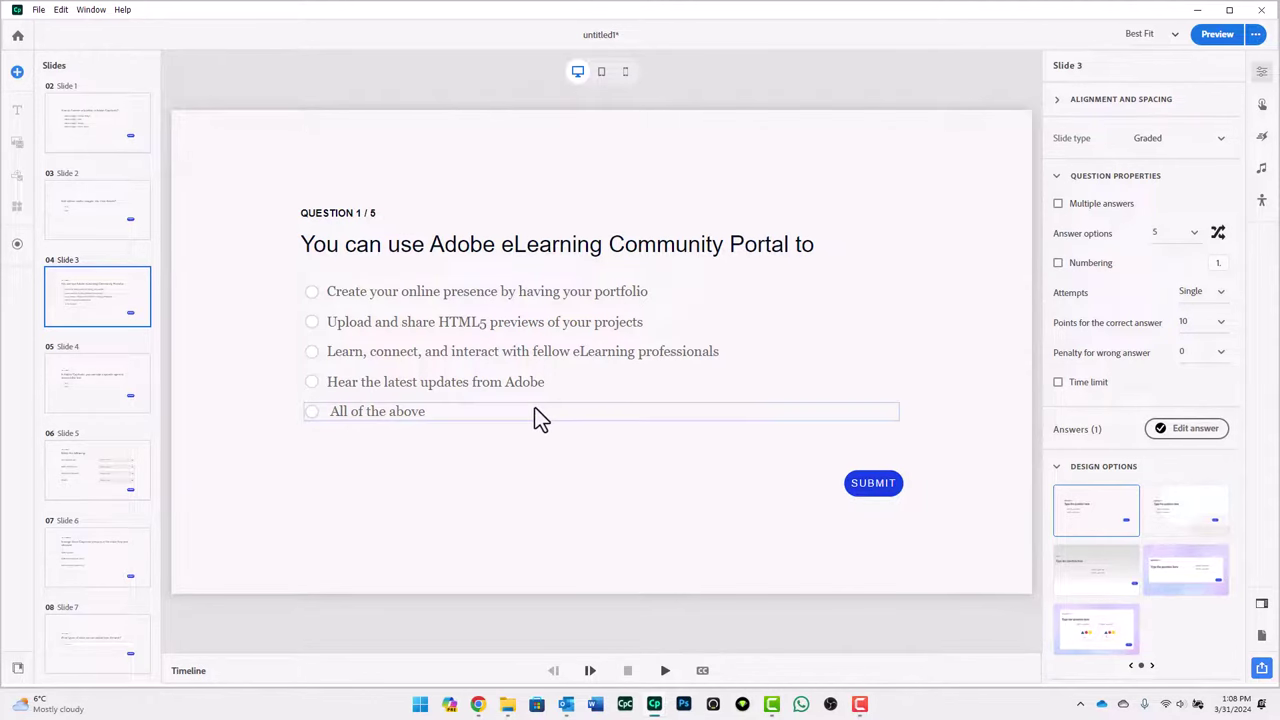
# - Reduce the Slide 3 question to 4 answer options and allow multiple answers
pyautogui.click(1180, 233)
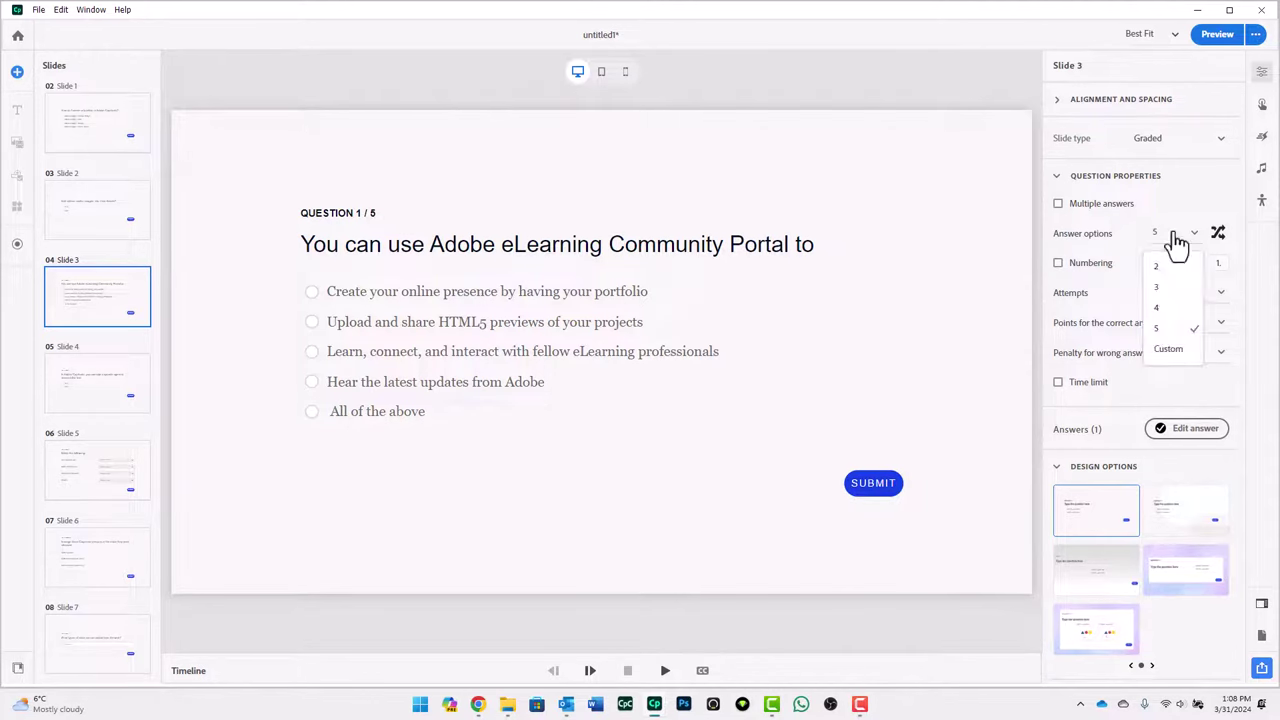
pyautogui.click(1178, 307)
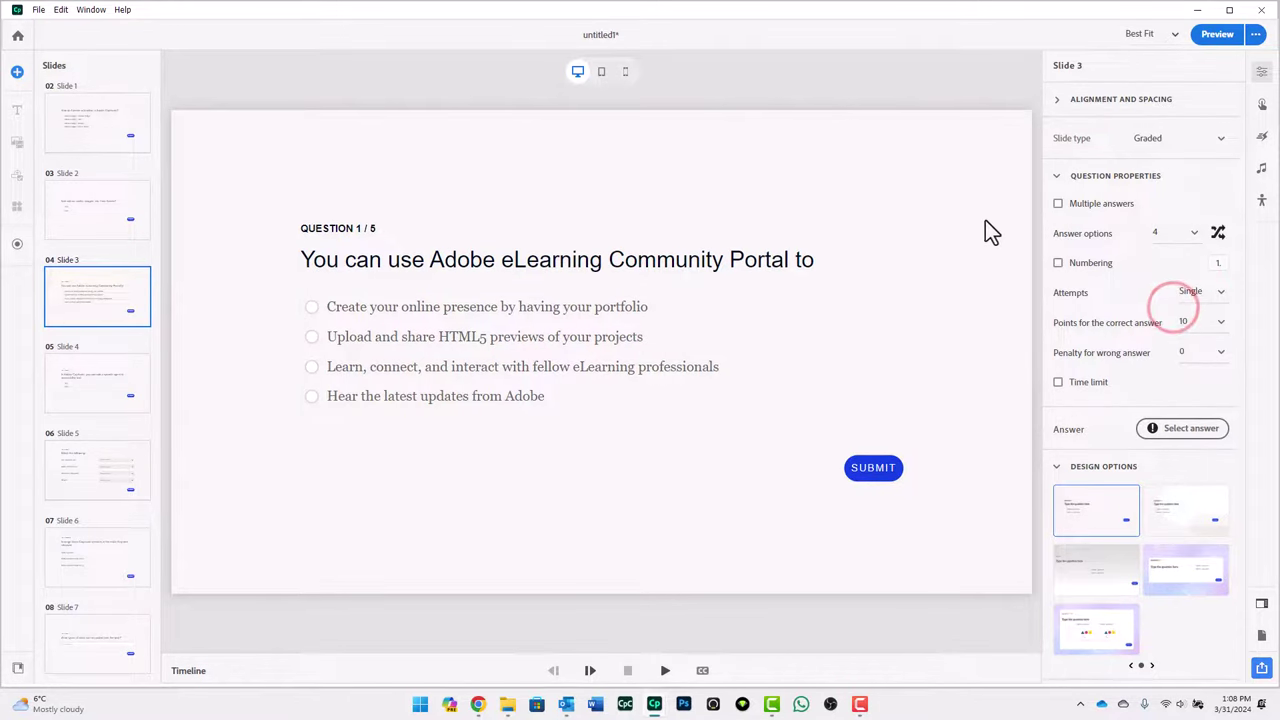
pyautogui.click(1058, 203)
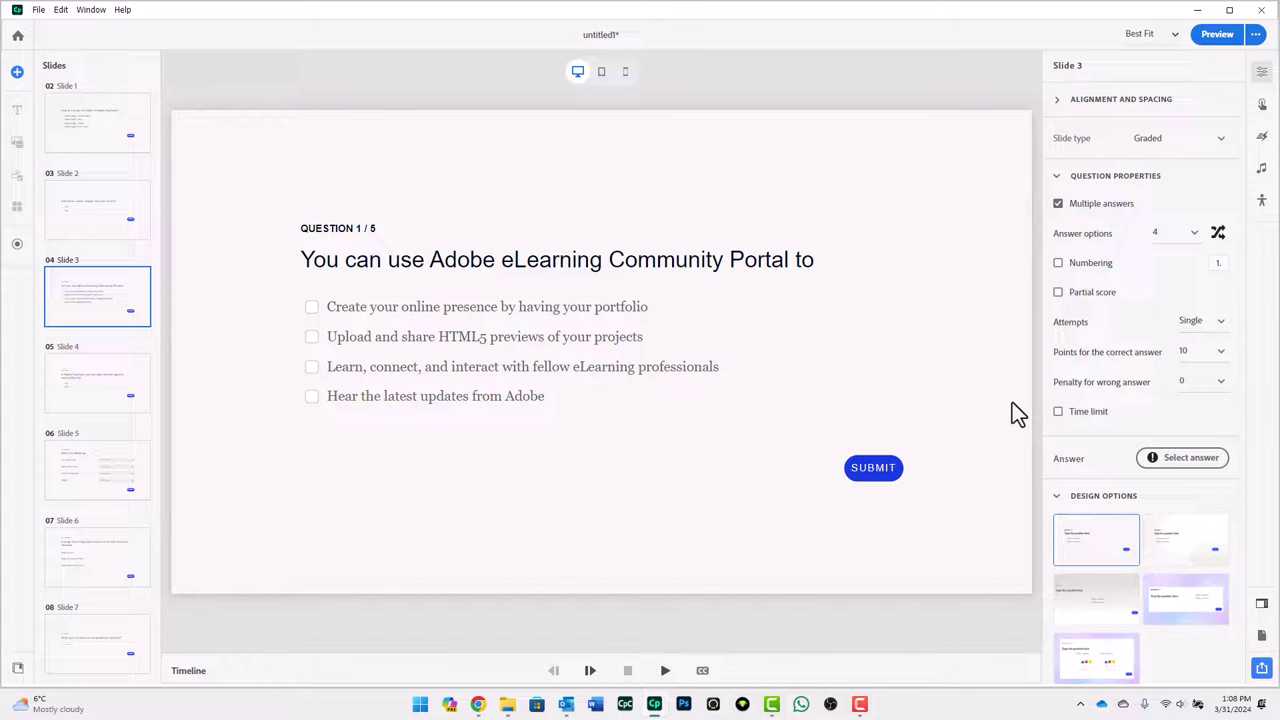
# - Mark all four answer options of the Slide 3 question as correct answers
pyautogui.click(1190, 458)
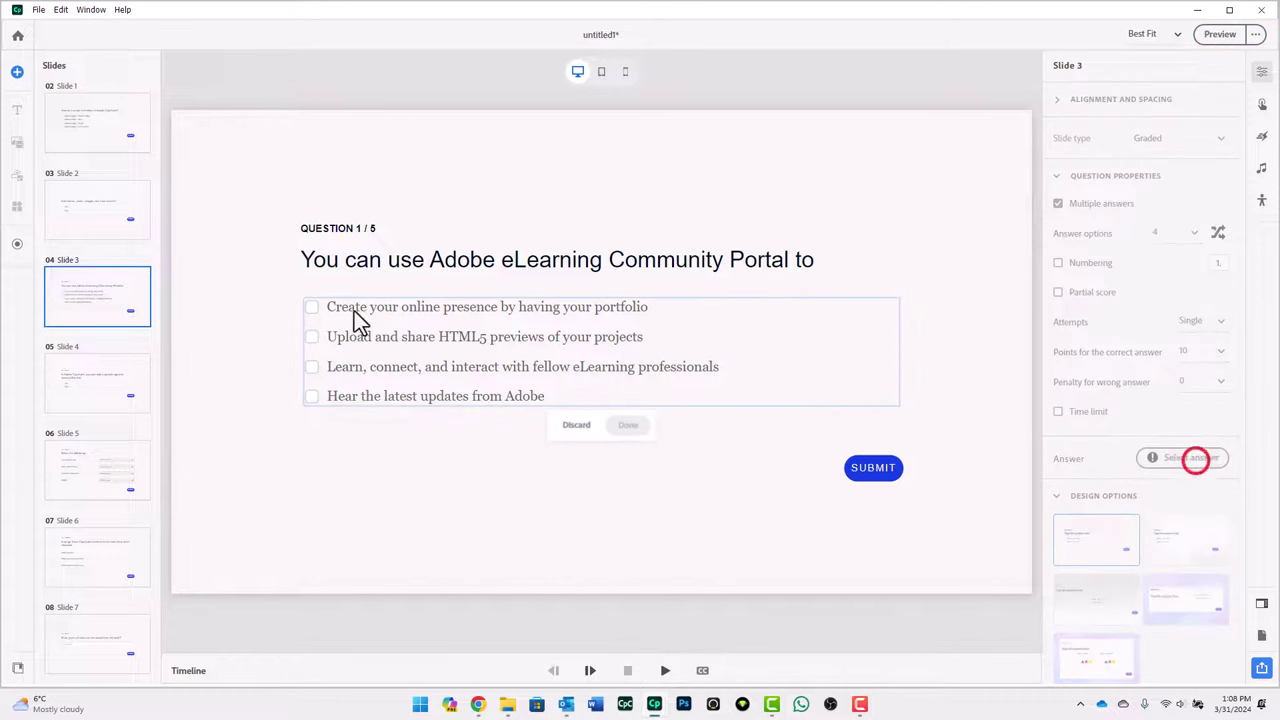
pyautogui.click(312, 307)
pyautogui.click(312, 337)
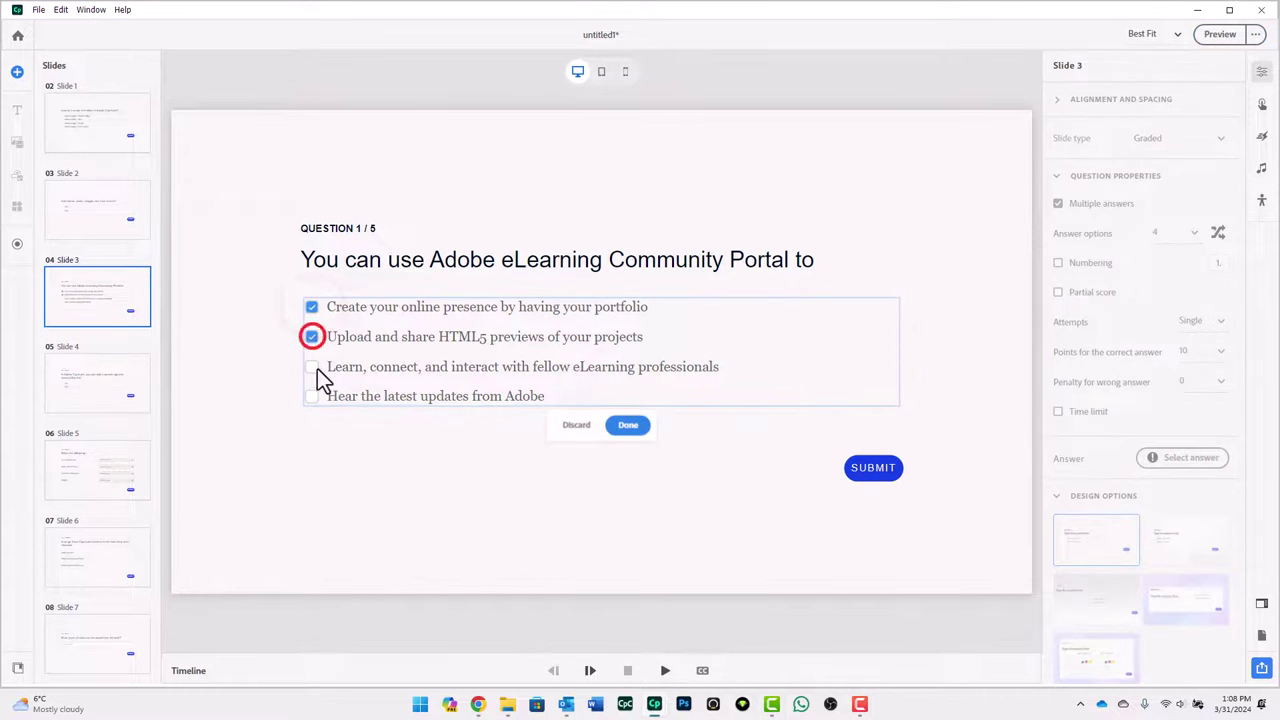
pyautogui.click(312, 366)
pyautogui.click(312, 396)
pyautogui.click(632, 428)
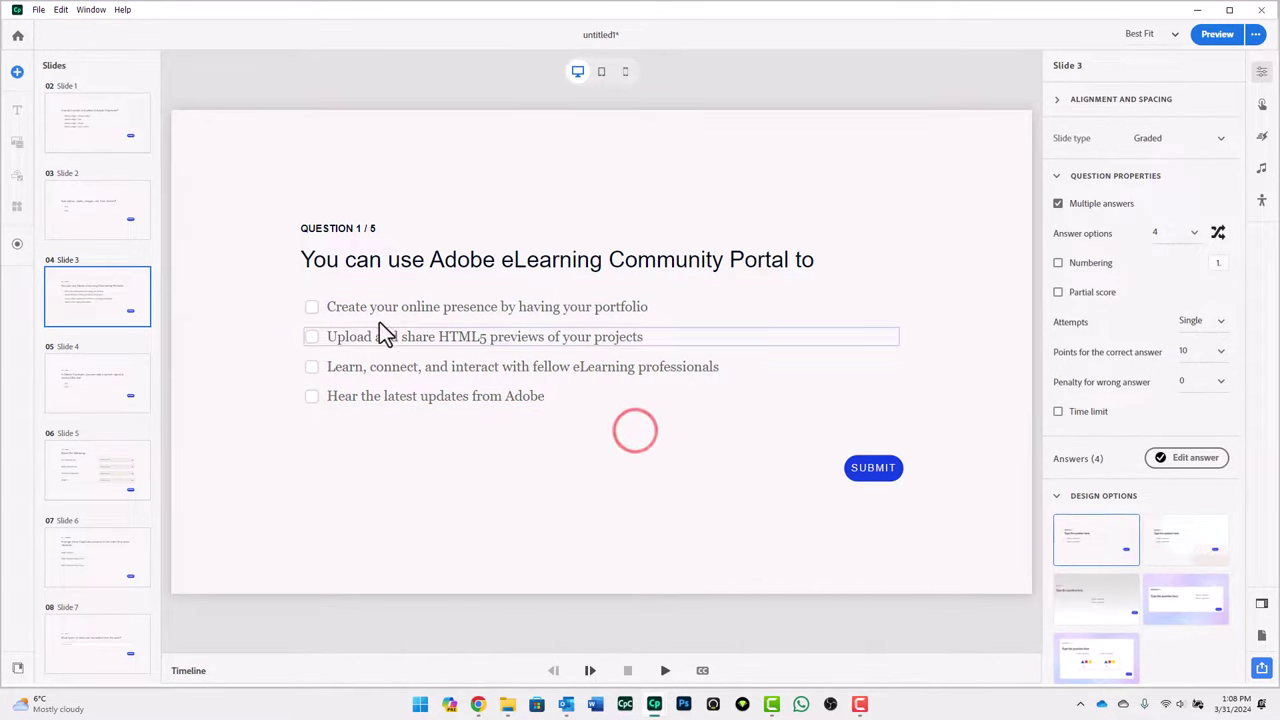
# - Insert "Select all the correct answers." at the beginning of the Slide 3 question text, before "You can use Adobe eLearning Community Portal to"
pyautogui.doubleClick(306, 259)
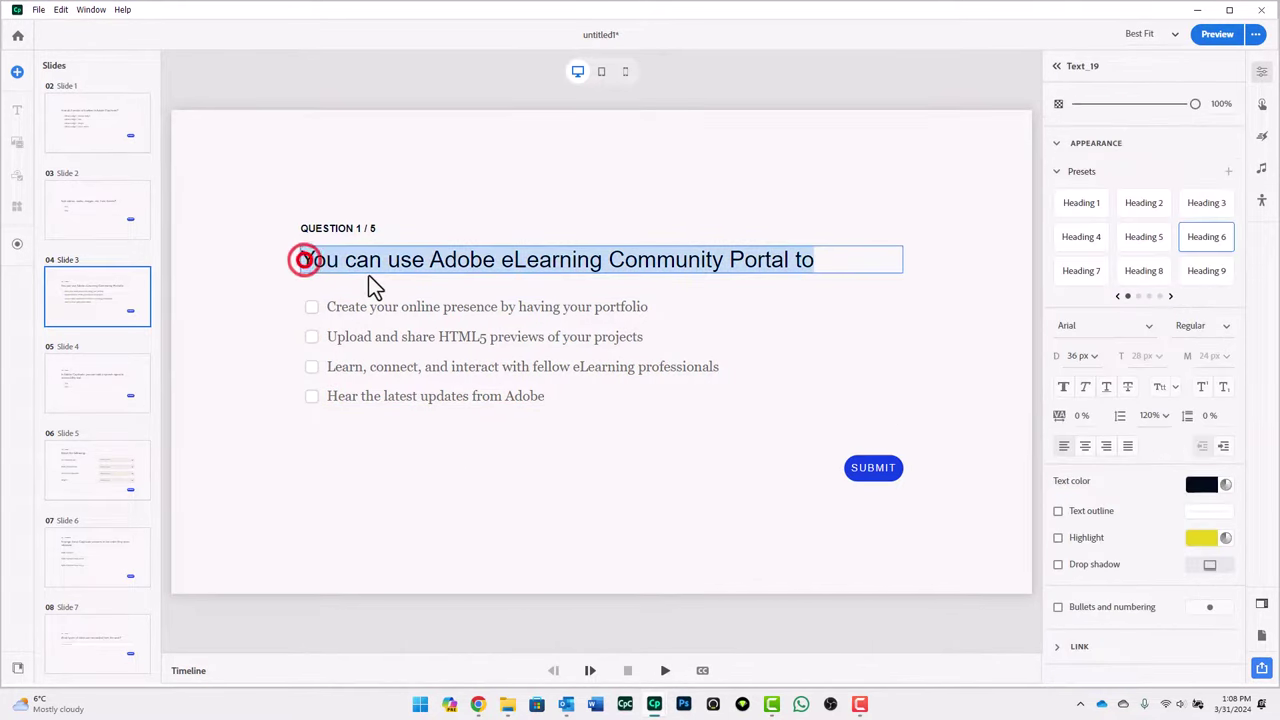
pyautogui.click(302, 260)
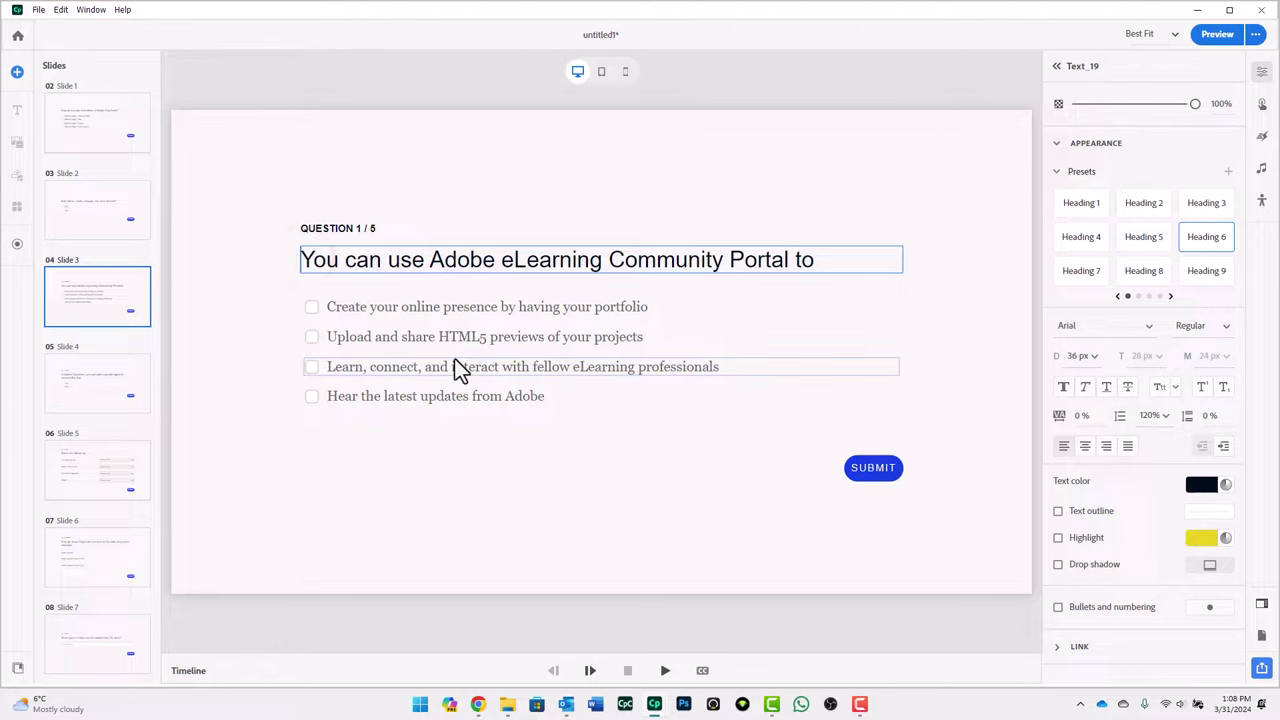
pyautogui.write('Select all ')
pyautogui.write('the correct a')
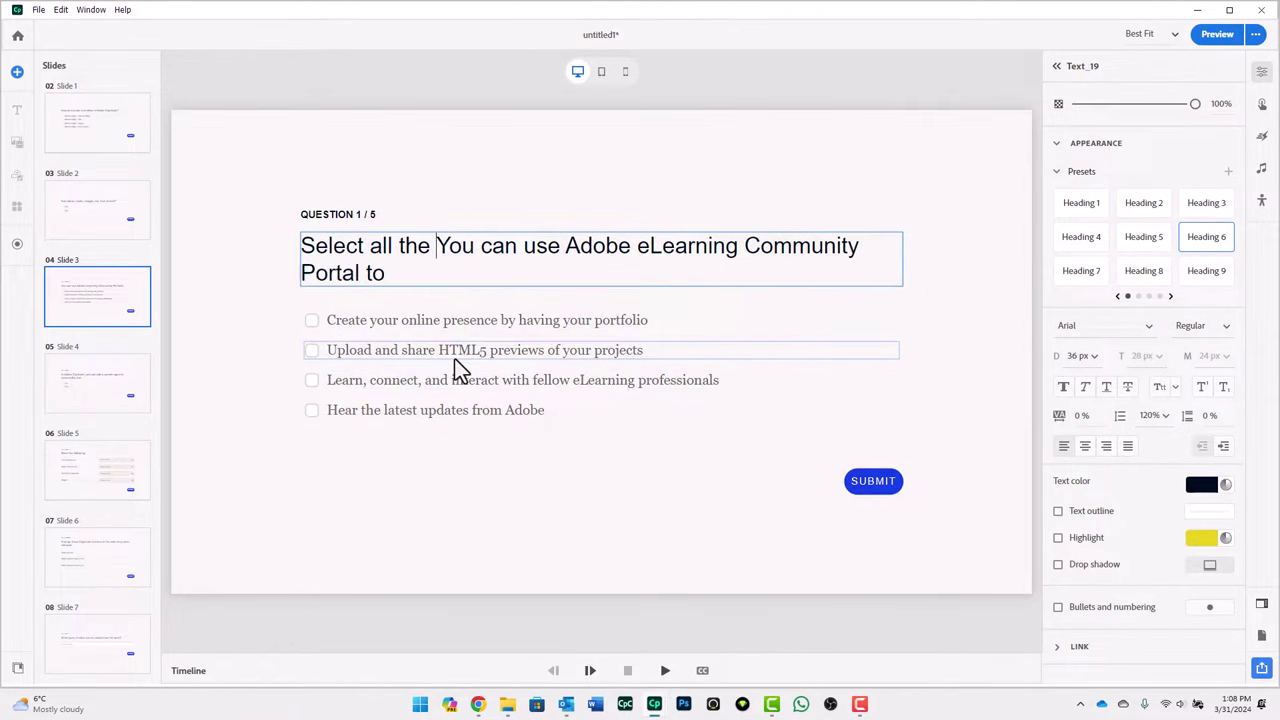
pyautogui.write('nswer.')
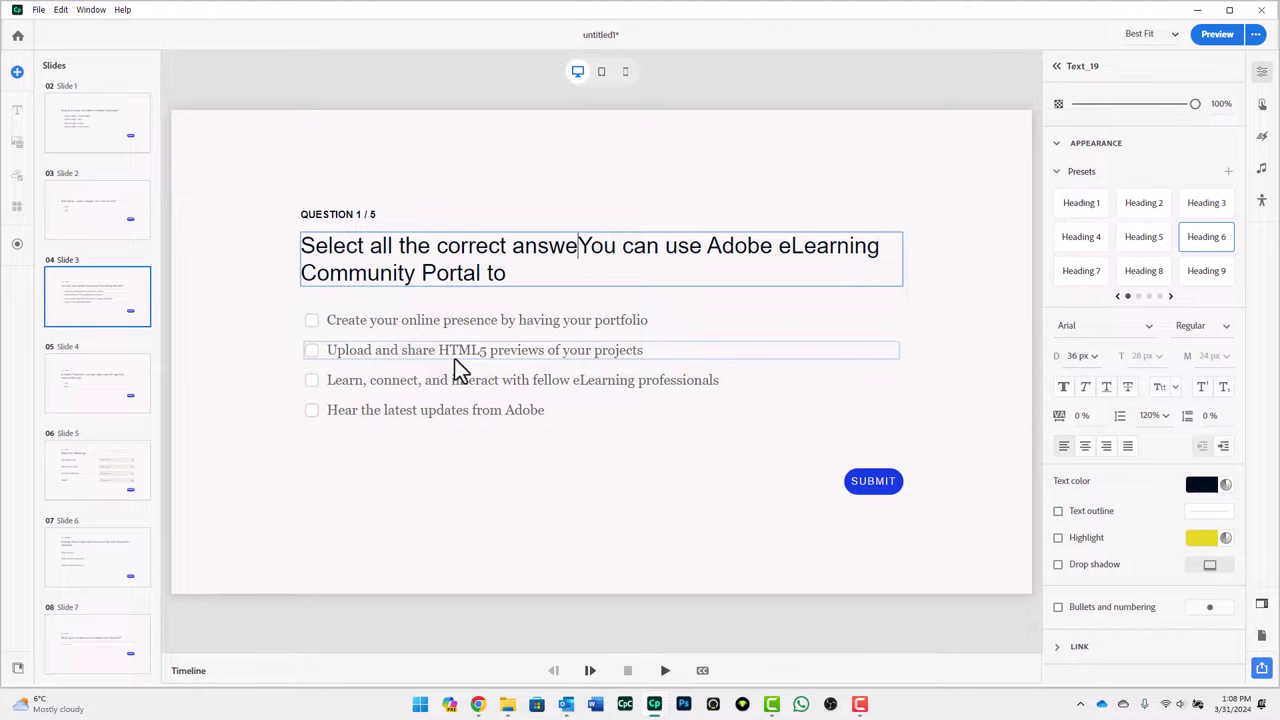
pyautogui.press('Left')
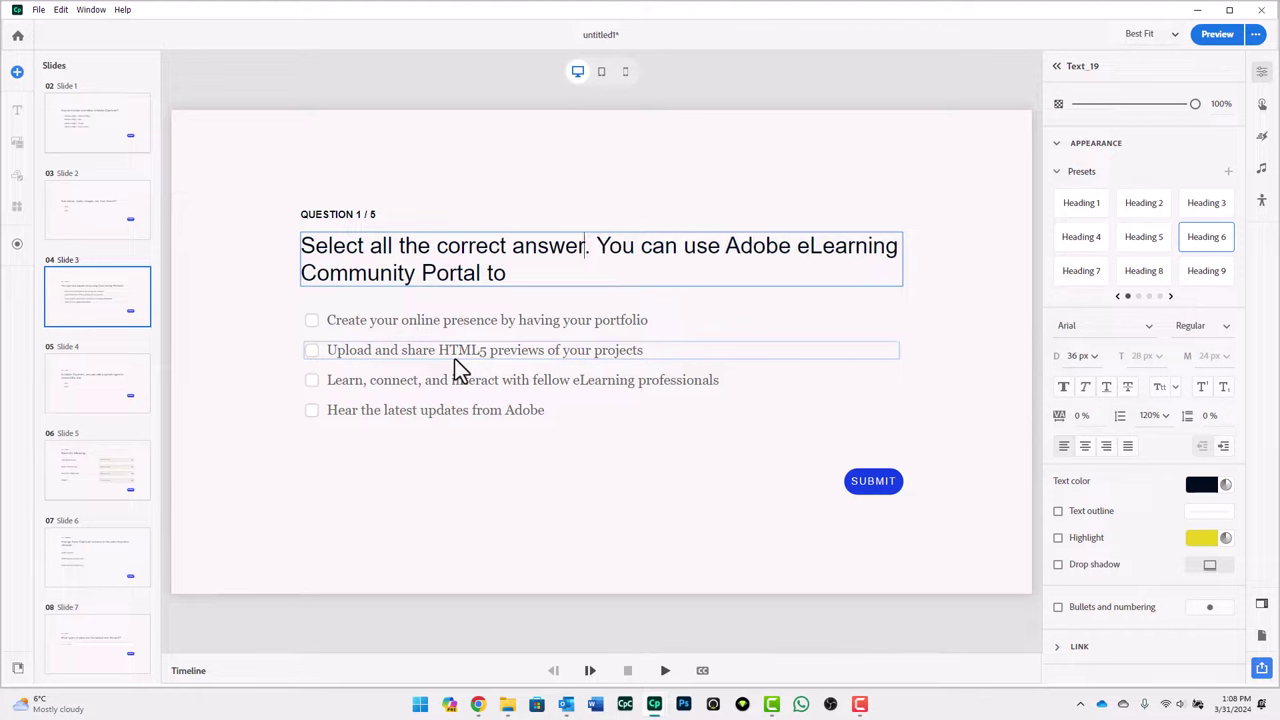
pyautogui.write('s')
pyautogui.press('Down')
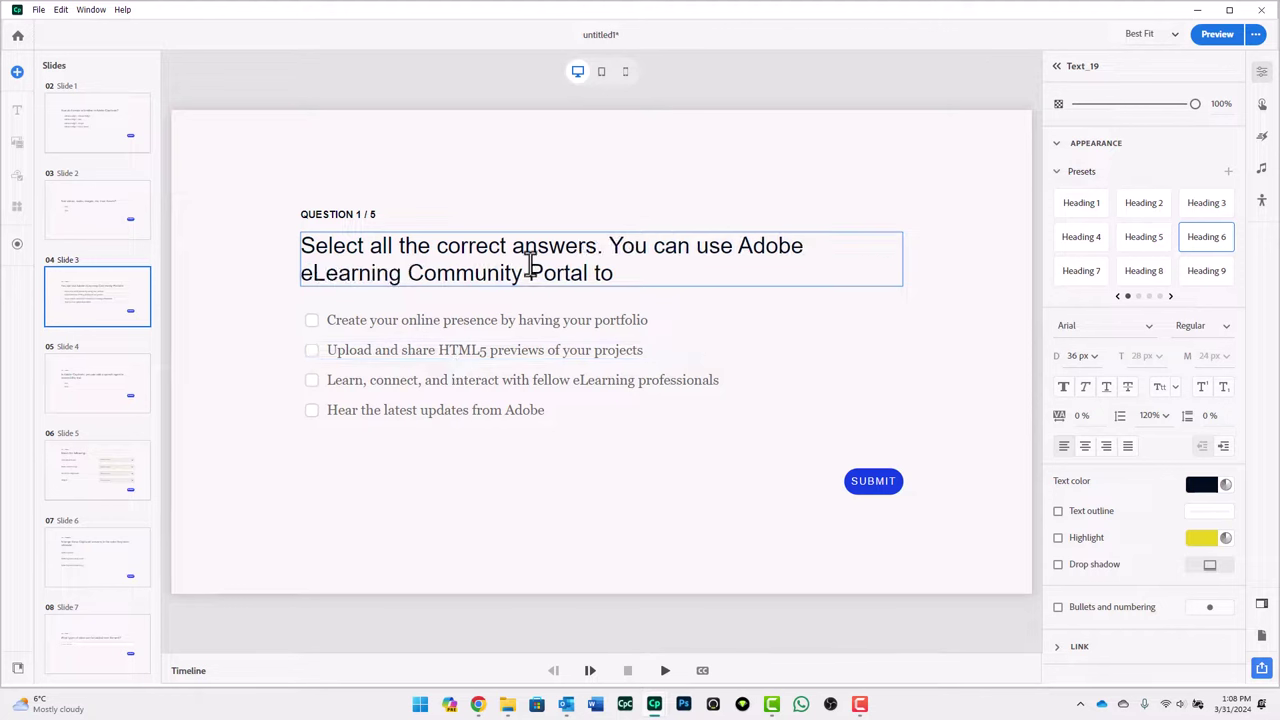